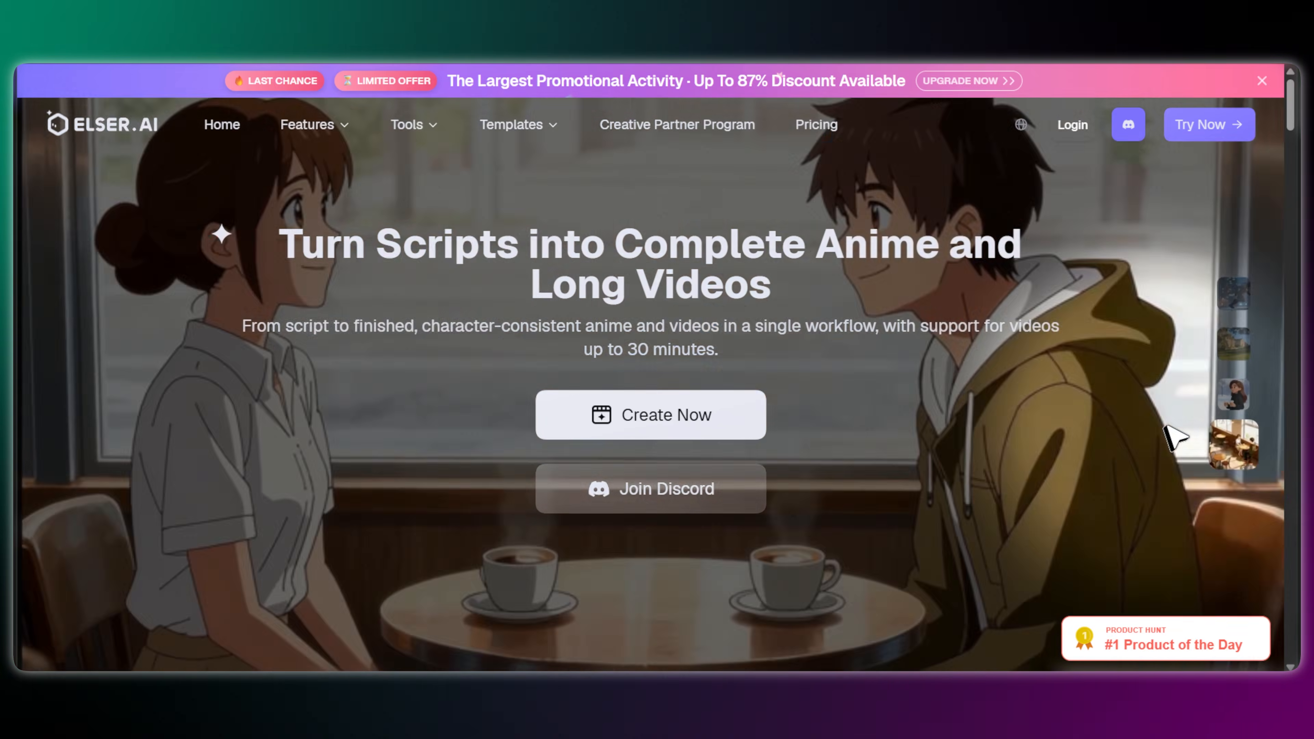
- Browse the homepage's generator sections and open the AI Character Generator
{"action": "scroll", "coordinate": [1108, 460], "scroll_direction": "down", "scroll_amount": 12}
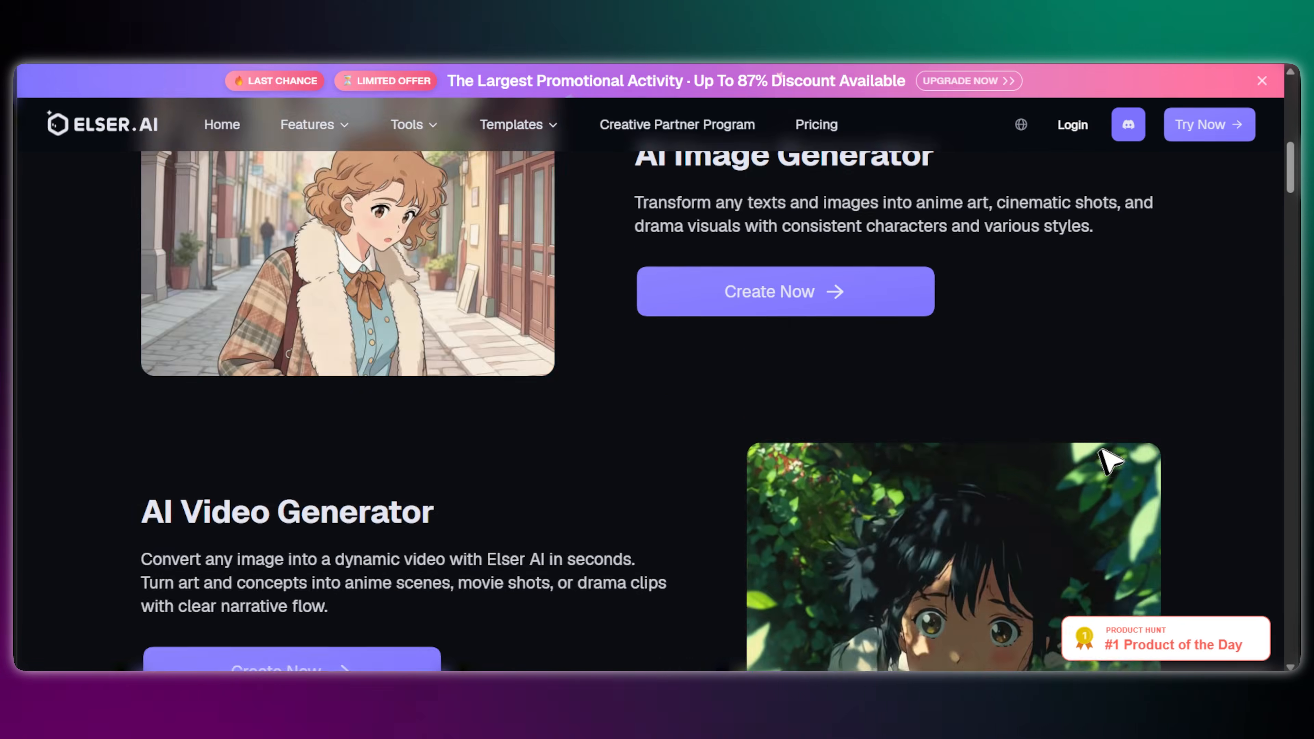
{"action": "scroll", "coordinate": [1101, 450], "scroll_direction": "down", "scroll_amount": 3}
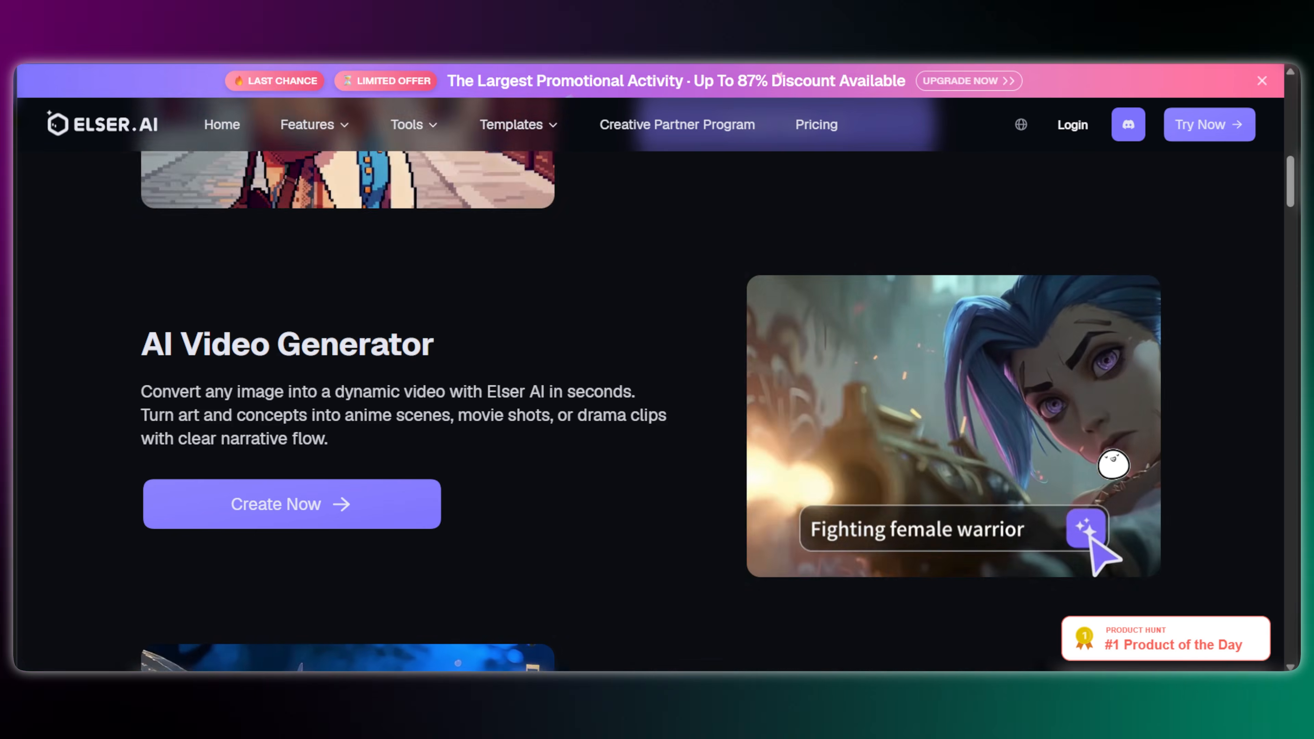
{"action": "scroll", "coordinate": [1109, 462], "scroll_direction": "down", "scroll_amount": 5}
{"action": "scroll", "coordinate": [1104, 458], "scroll_direction": "down", "scroll_amount": 3}
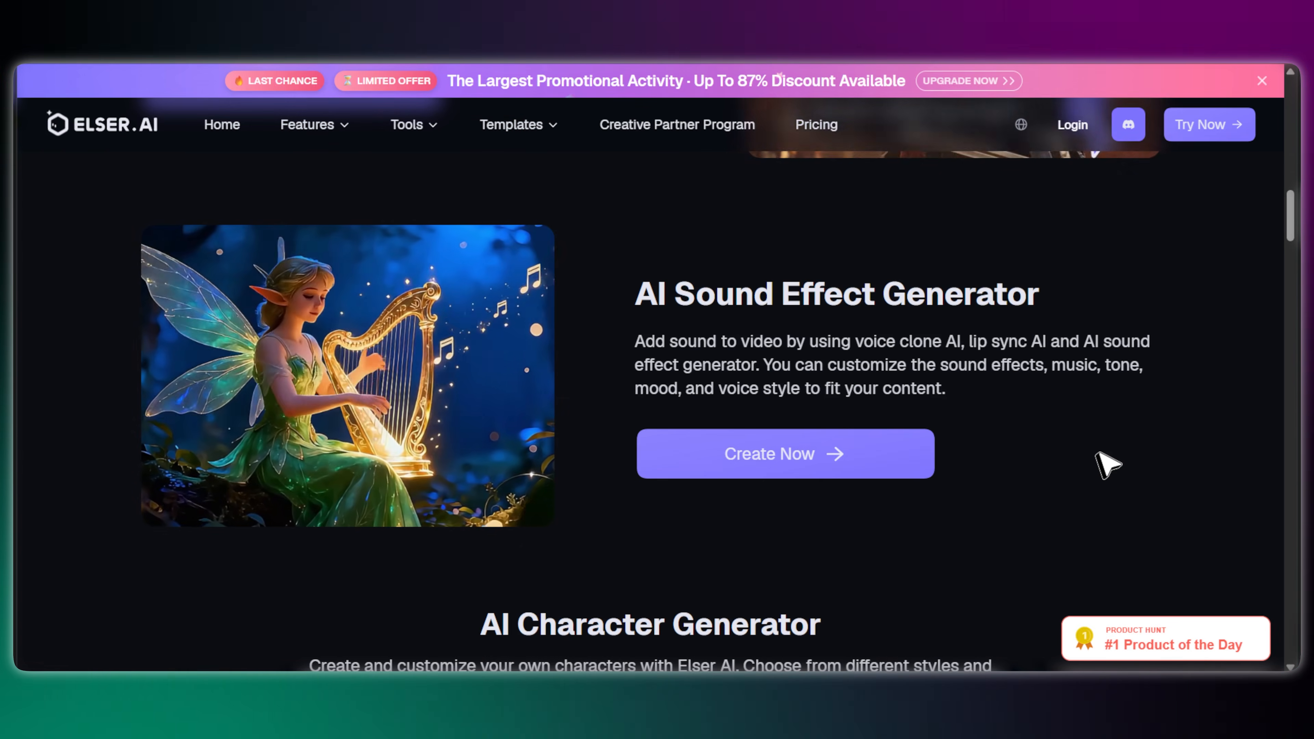
{"action": "scroll", "coordinate": [1107, 464], "scroll_direction": "down", "scroll_amount": 10}
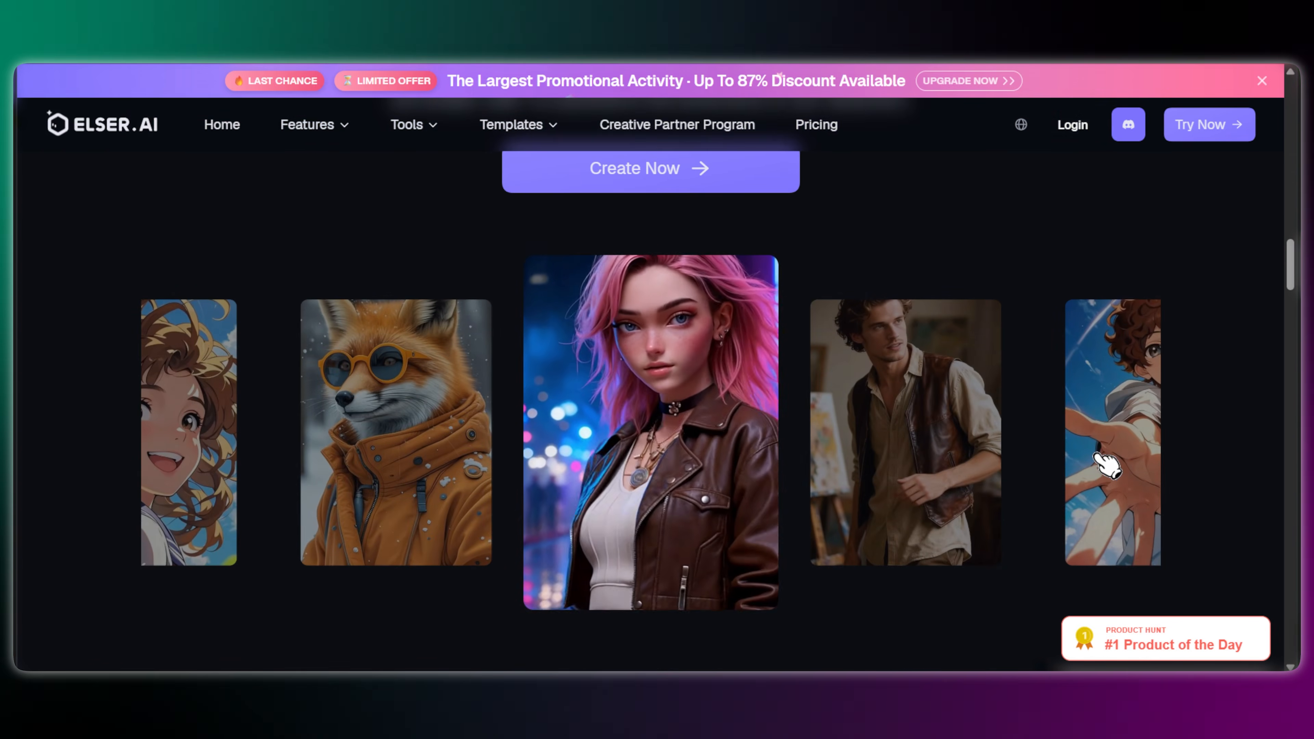
{"action": "left_click", "coordinate": [709, 173]}
{"action": "left_click", "coordinate": [742, 326]}
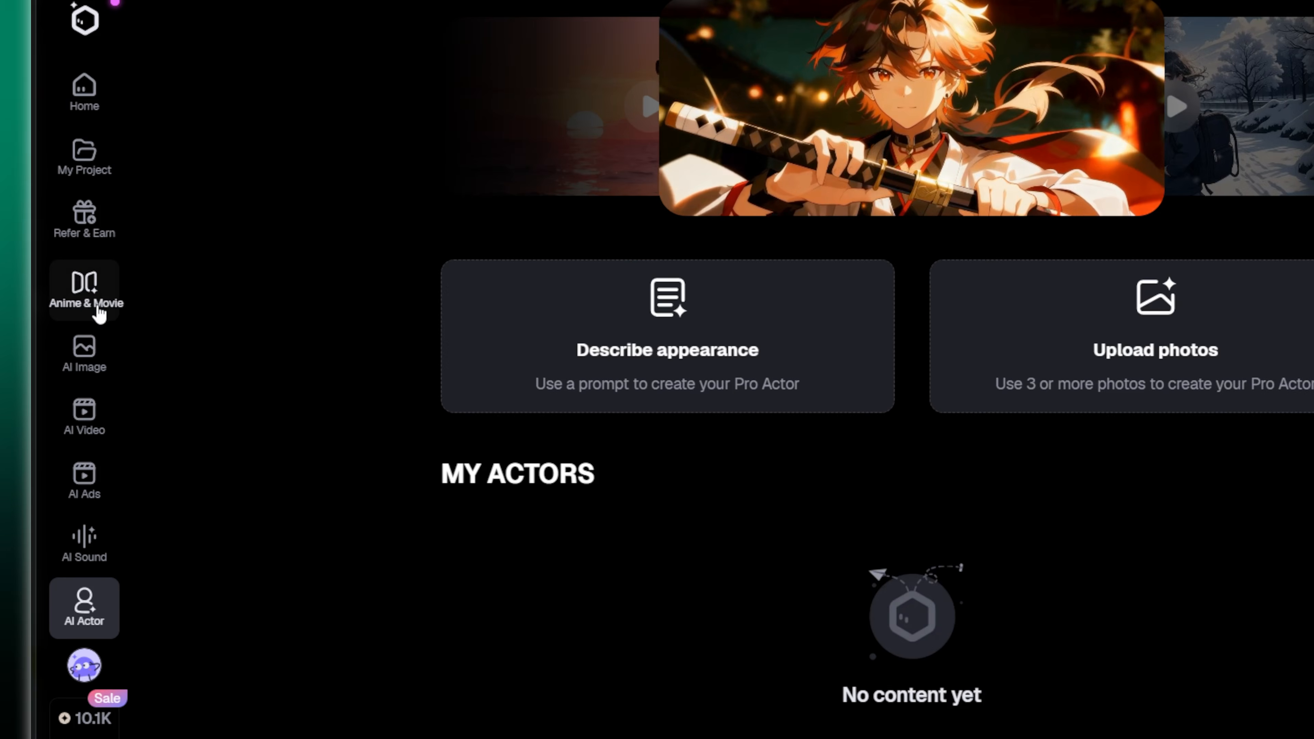
- Start an Anime & Movie project from a short idea about Aria, a 22-year-old musician who lost her voice, and generate its storyline
{"action": "left_click", "coordinate": [98, 313]}
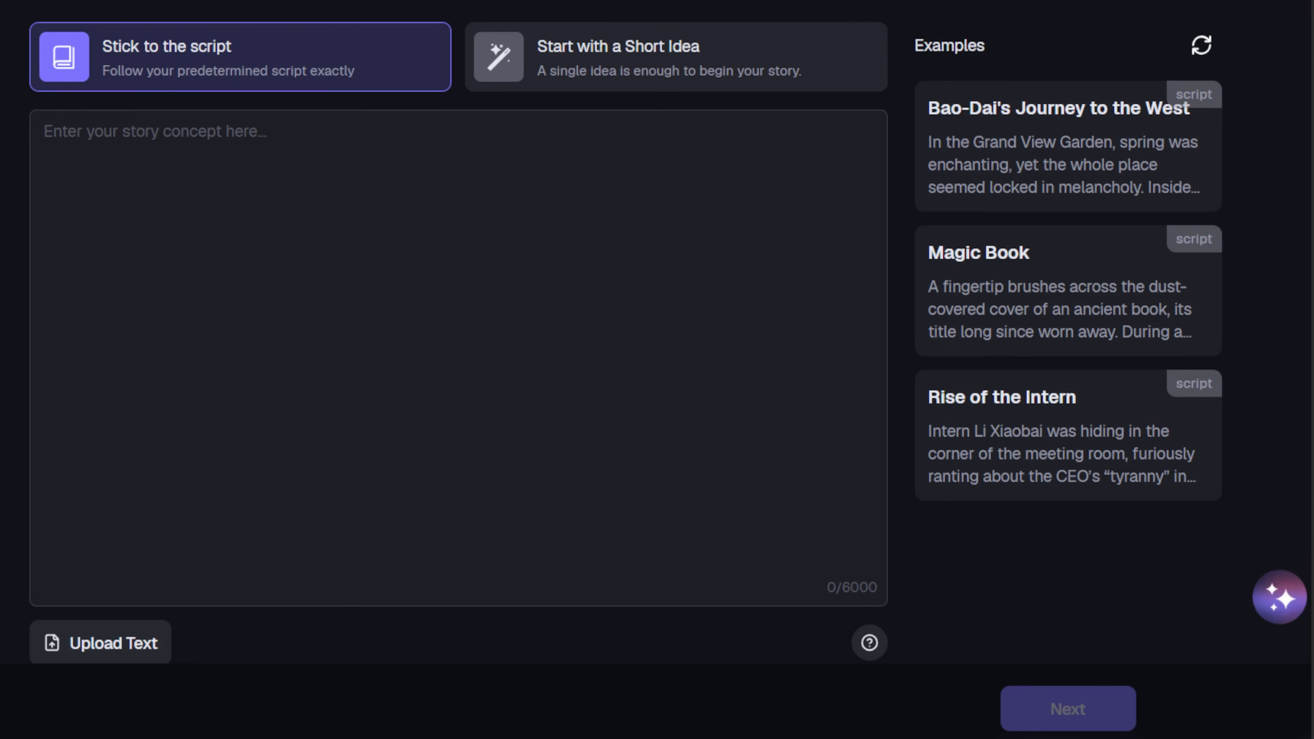
{"action": "left_click", "coordinate": [600, 67]}
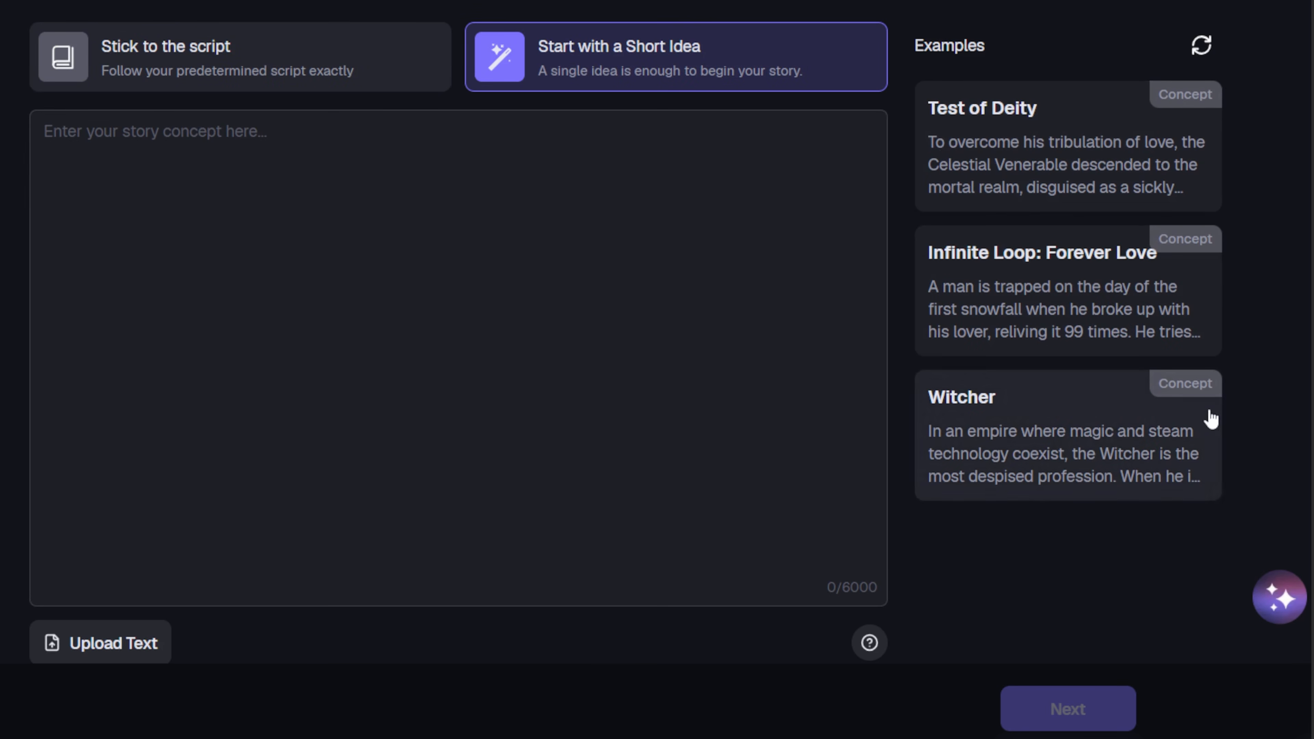
{"action": "left_click", "coordinate": [1201, 46]}
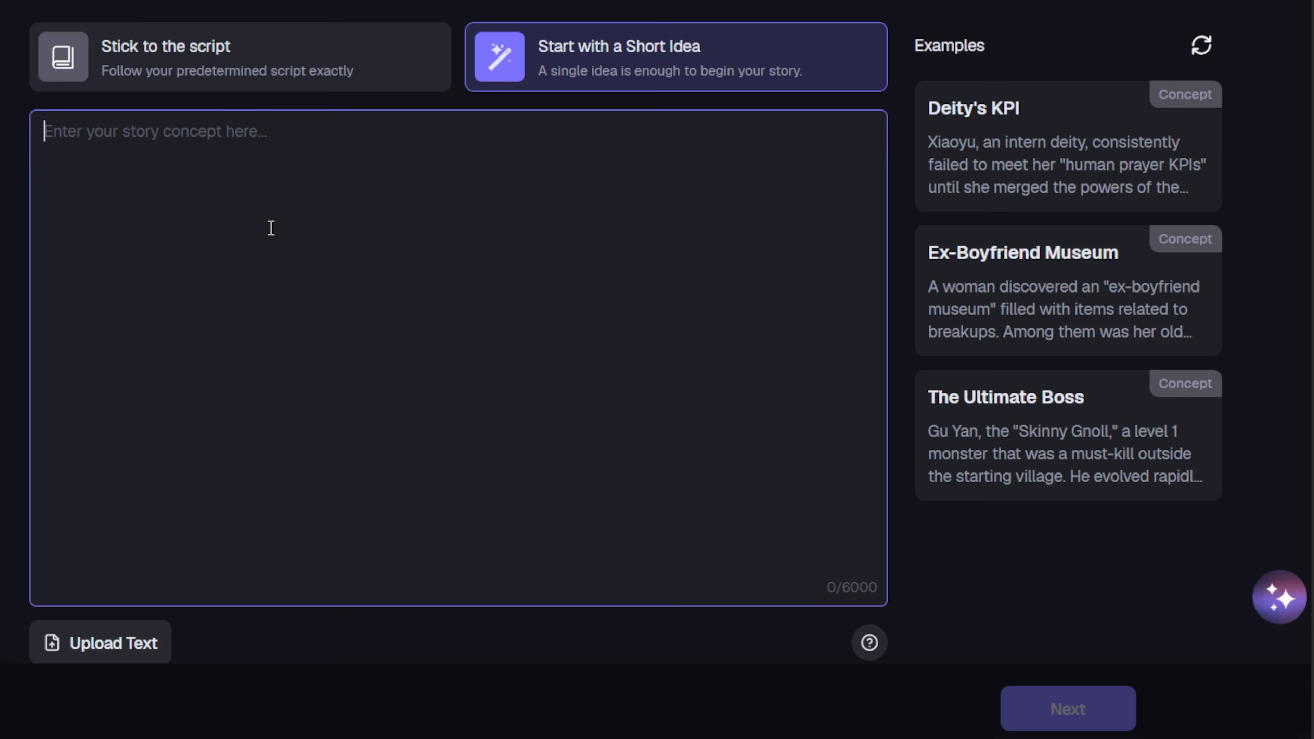
{"action": "type", "text": "Aria is a 22-year-old musician who lost her voice in an accident two years ago. She walks through rain-soaked city streets at night, listening to music, remembering who she was. One evening, she discovers an old music box in an abandoned café. The mysterious melody awakens something inside her. As she begins a journey of rediscovery, she learns that her voice may not return, but her story—told through emotion, movement, and art—deserves to be heard. A tale of resilience, hope, and finding beauty in silence."}
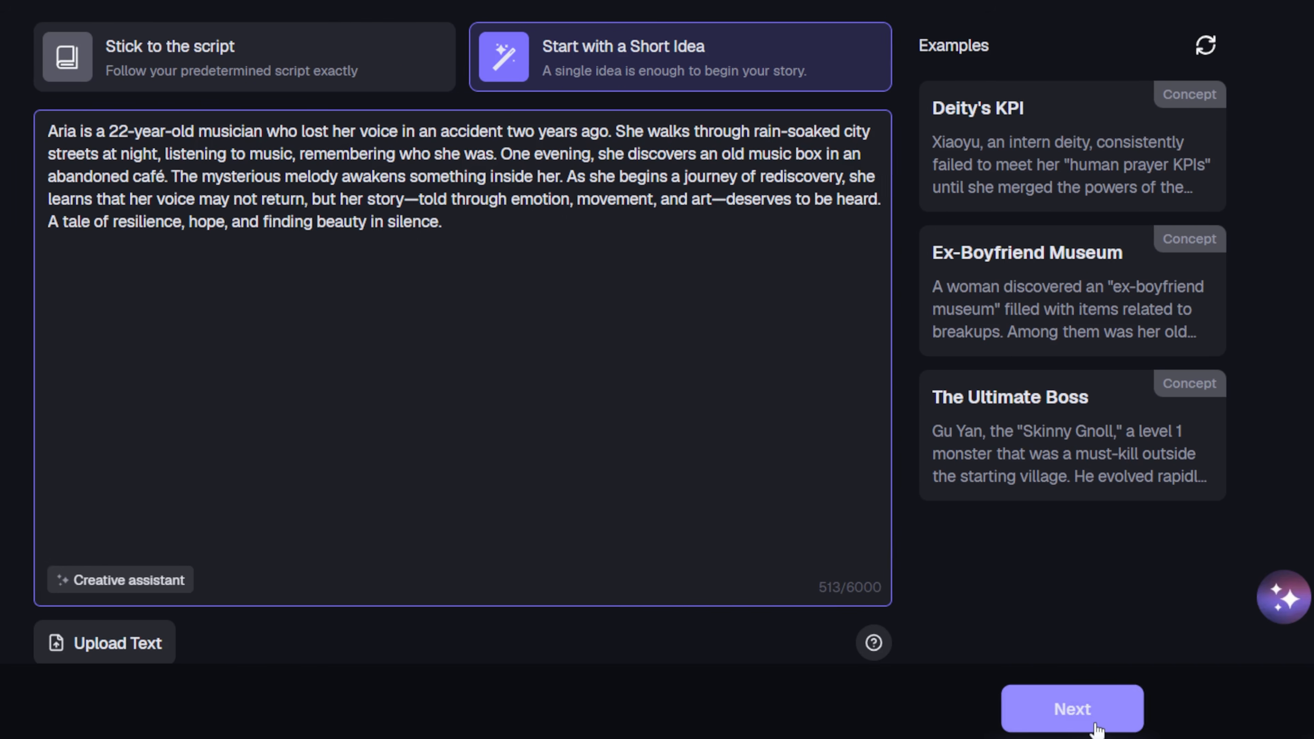
{"action": "left_click", "coordinate": [1096, 727]}
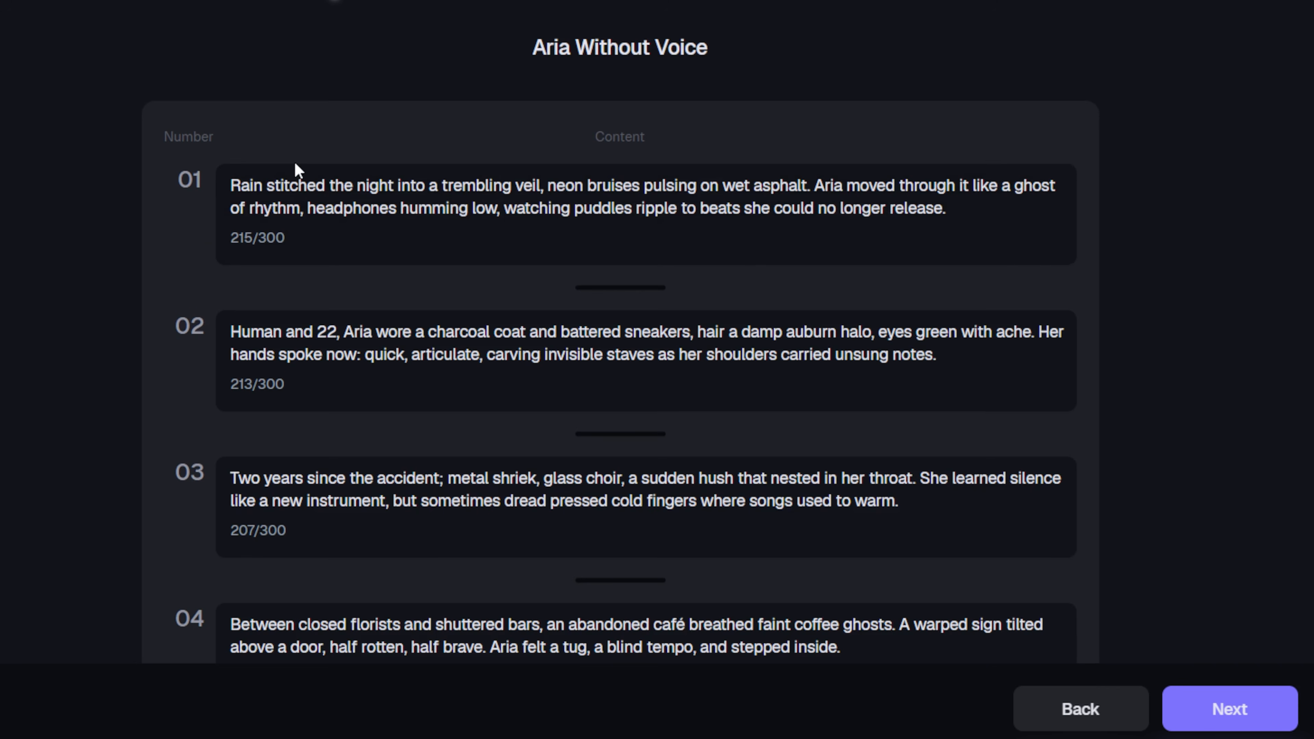
- Review the numbered scenes of the Aria Without Voice storyline and continue to the project settings
{"action": "scroll", "coordinate": [168, 274], "scroll_direction": "down", "scroll_amount": 10}
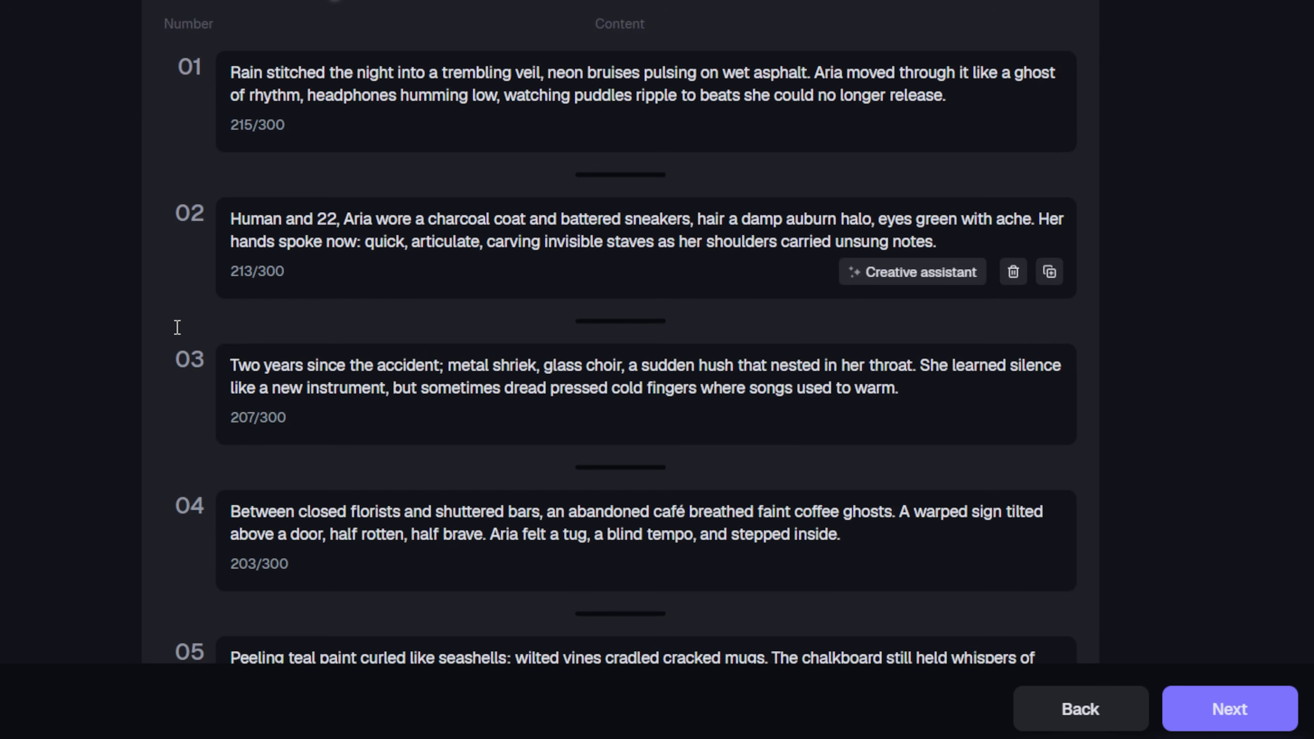
{"action": "scroll", "coordinate": [176, 329], "scroll_direction": "down", "scroll_amount": 15}
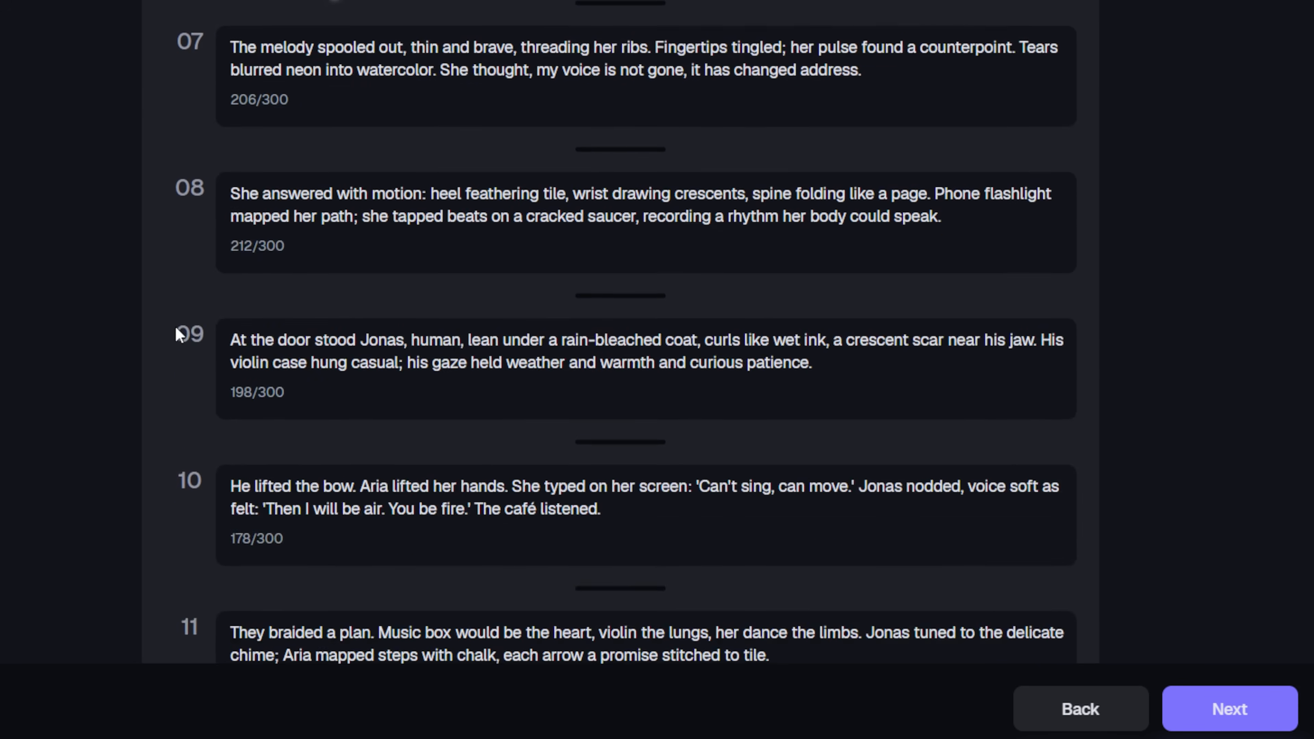
{"action": "scroll", "coordinate": [176, 329], "scroll_direction": "down", "scroll_amount": 7}
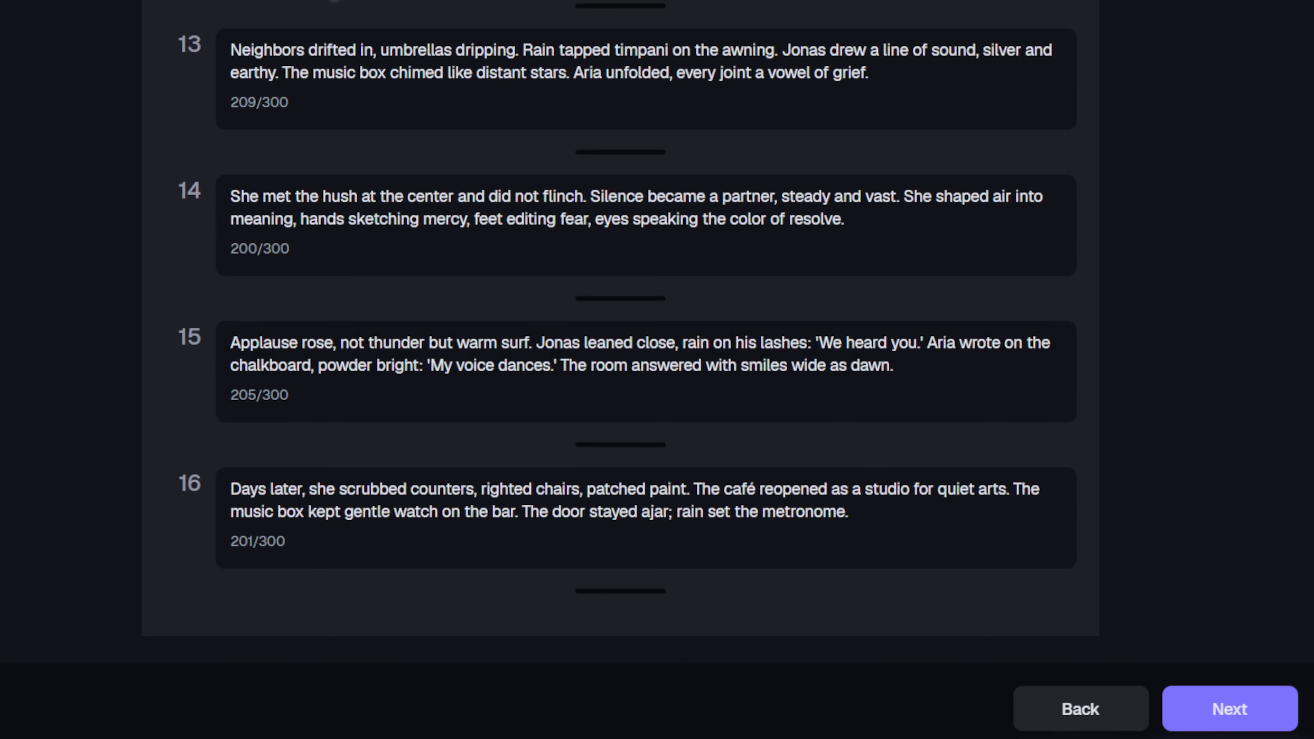
{"action": "scroll", "coordinate": [620, 331], "scroll_direction": "up", "scroll_amount": 20}
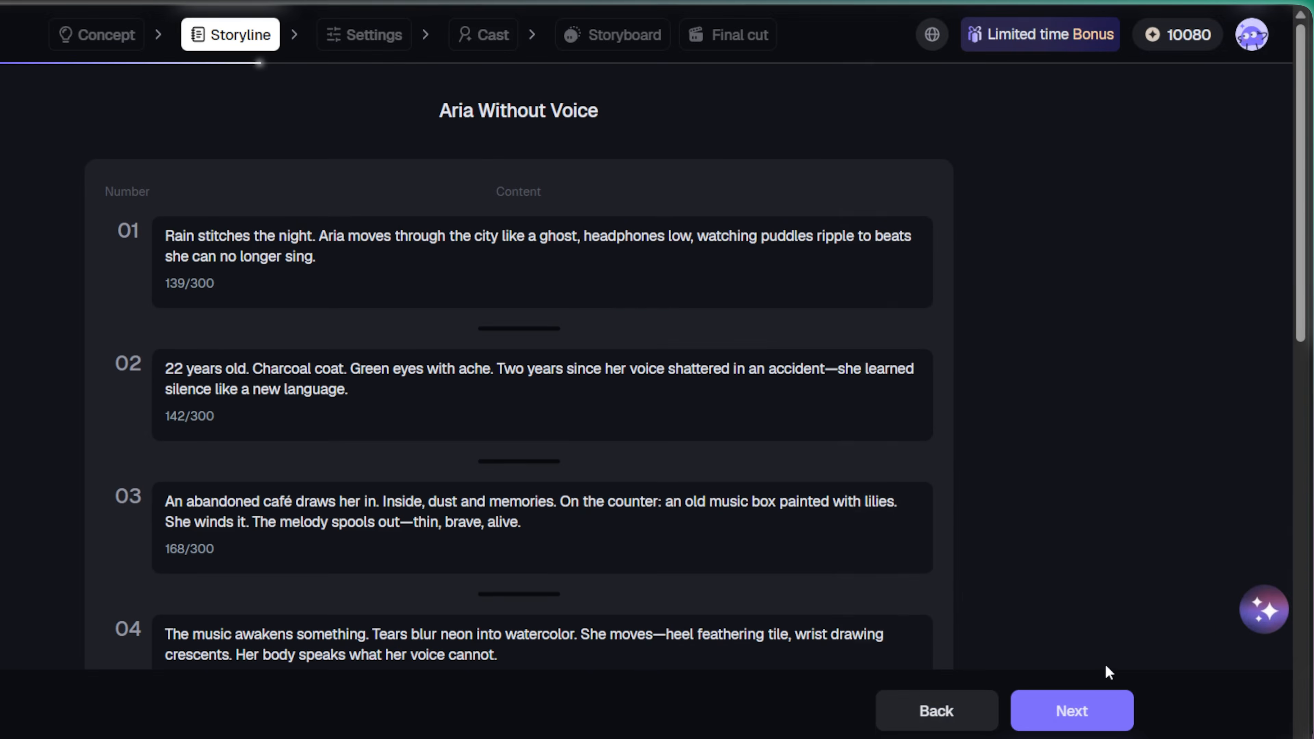
{"action": "left_click", "coordinate": [1071, 710]}
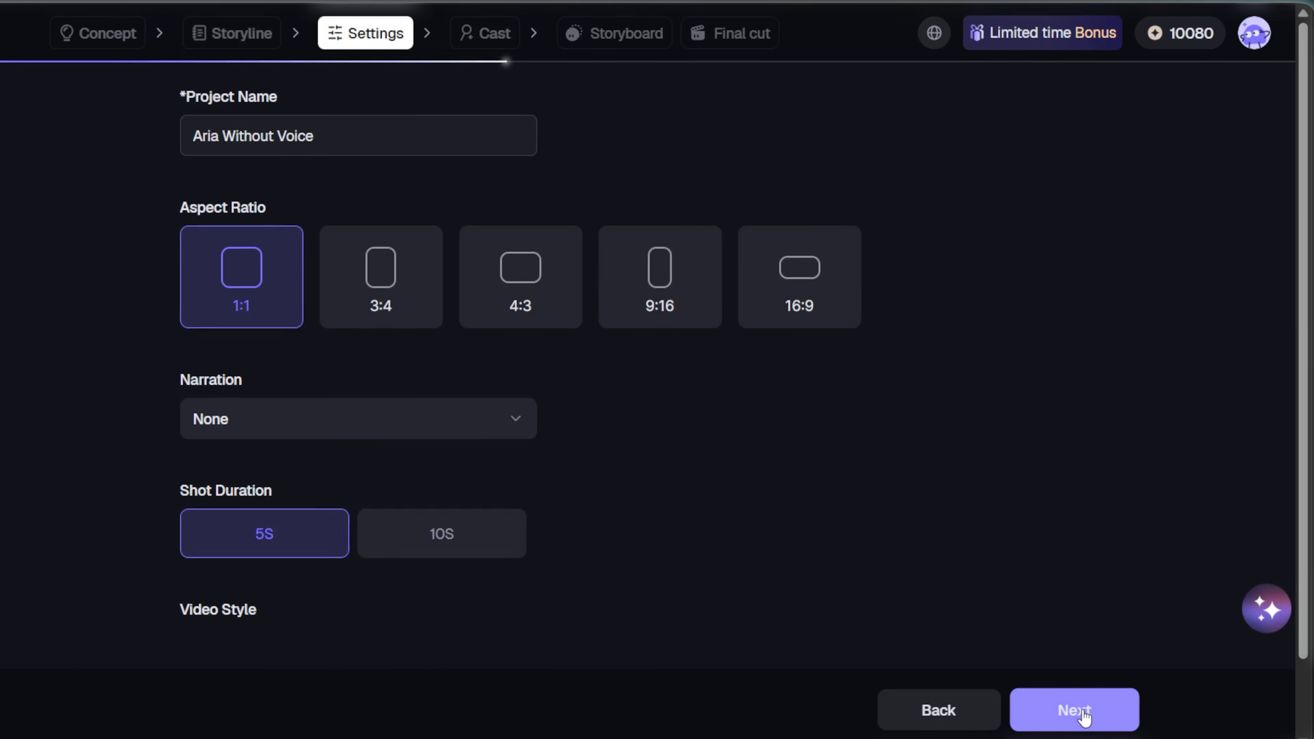
- Set the project's aspect ratio to 16:9 and its image model to Nano-Banana Pro
{"action": "left_click", "coordinate": [532, 298]}
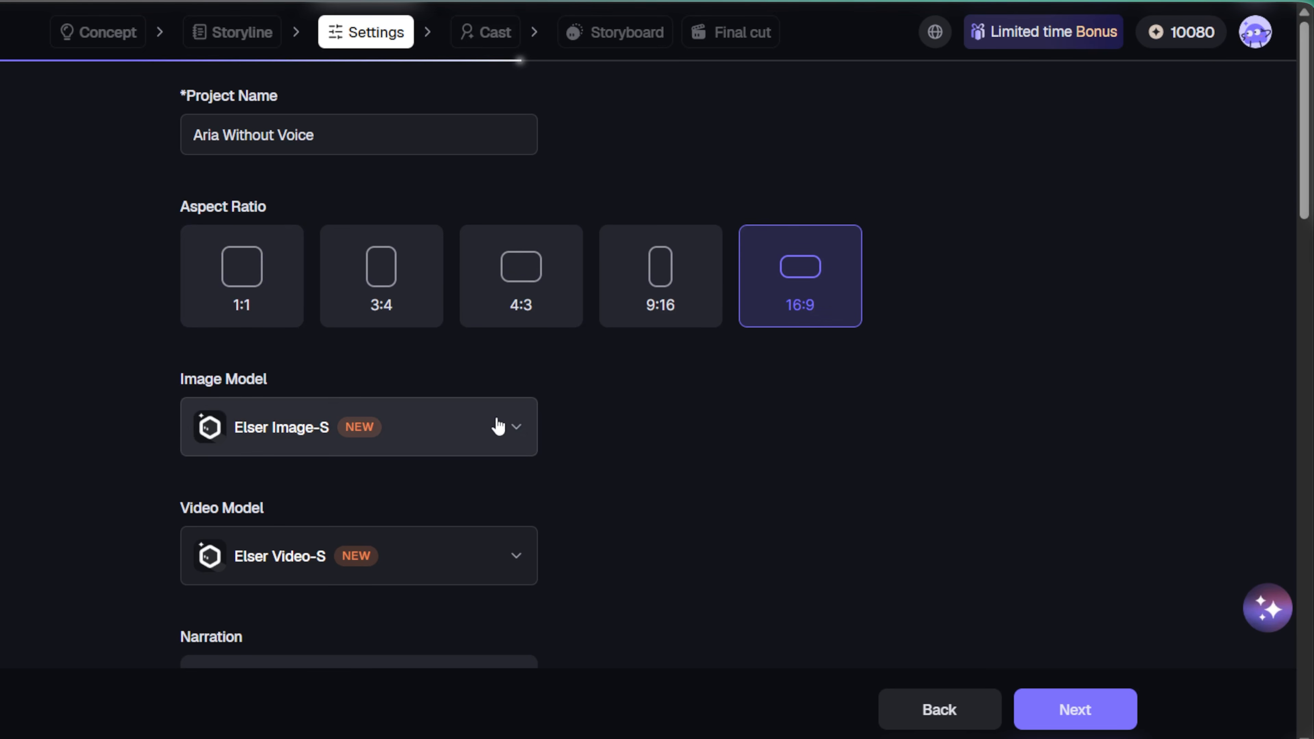
{"action": "left_click", "coordinate": [515, 428]}
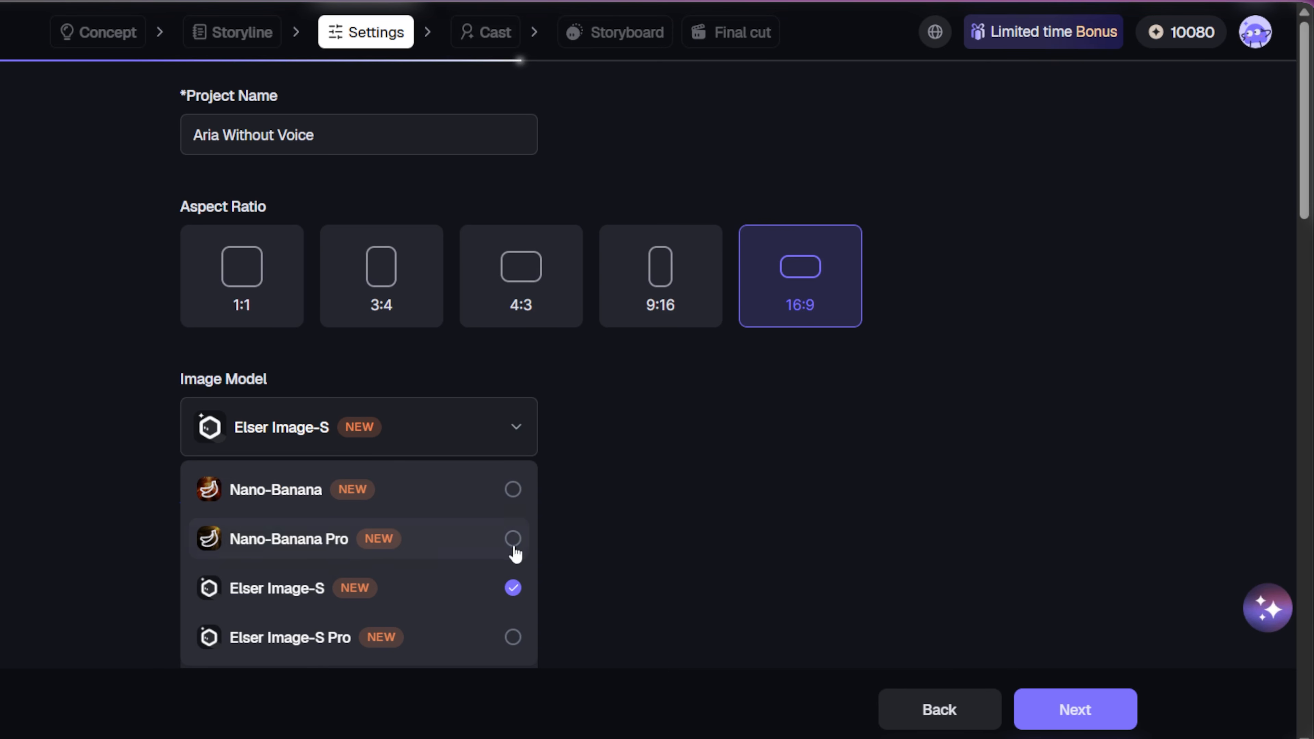
{"action": "scroll", "coordinate": [448, 620], "scroll_direction": "down", "scroll_amount": 2}
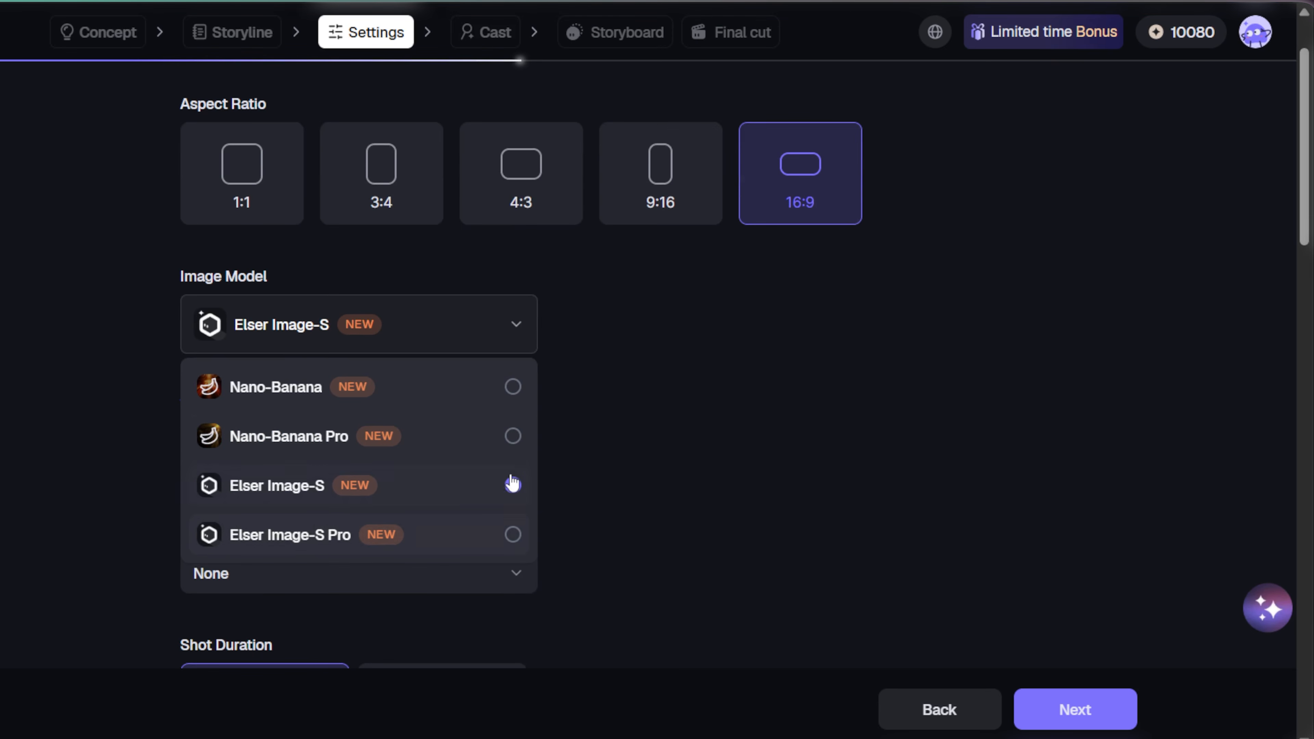
{"action": "left_click", "coordinate": [518, 444]}
- Set the project's video model to Elser Video-S Pro
{"action": "left_click", "coordinate": [503, 467]}
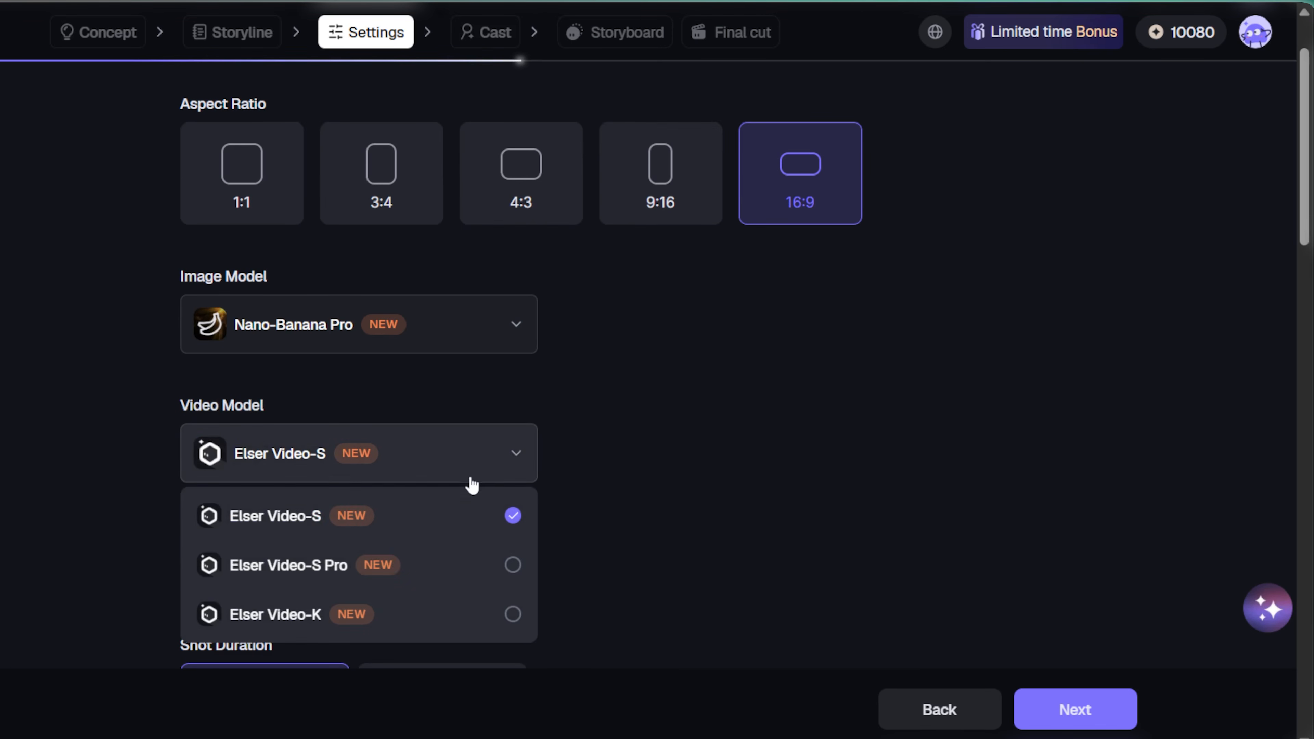
{"action": "scroll", "coordinate": [381, 550], "scroll_direction": "down", "scroll_amount": 2}
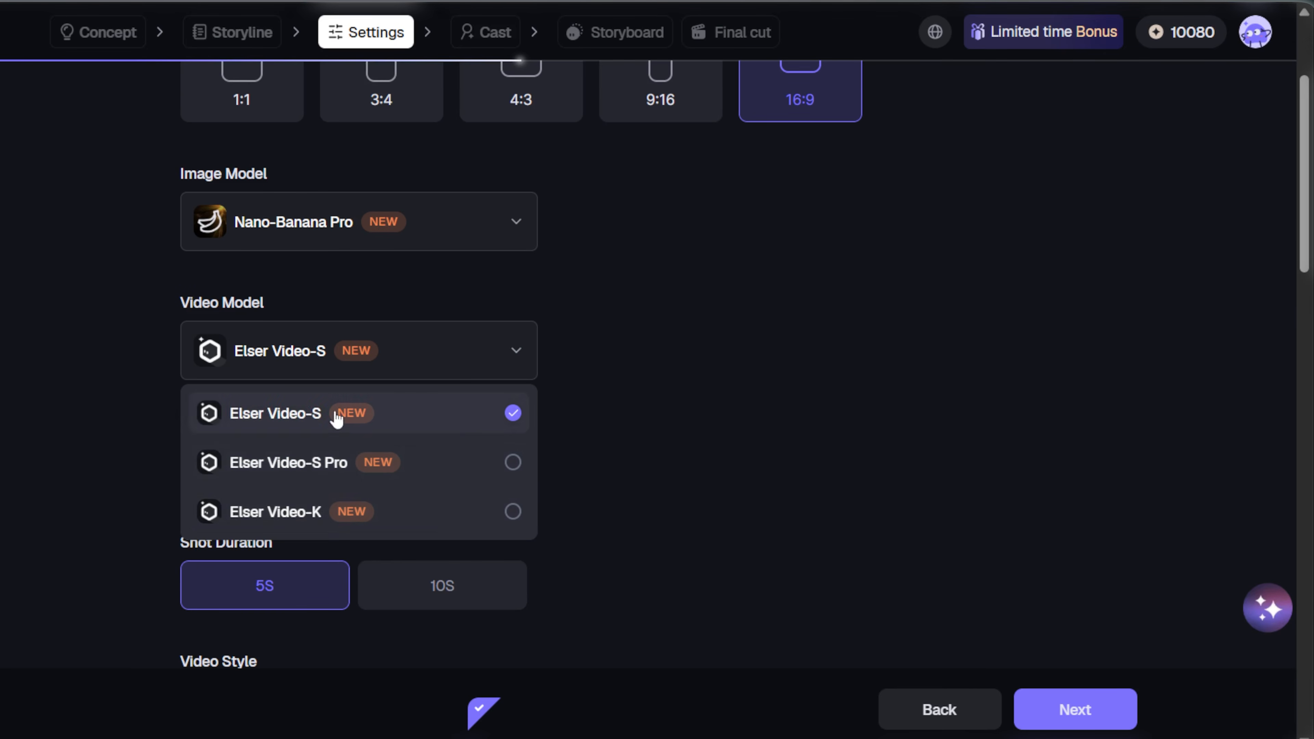
{"action": "left_click", "coordinate": [454, 417]}
{"action": "left_click", "coordinate": [517, 351]}
{"action": "left_click", "coordinate": [489, 462]}
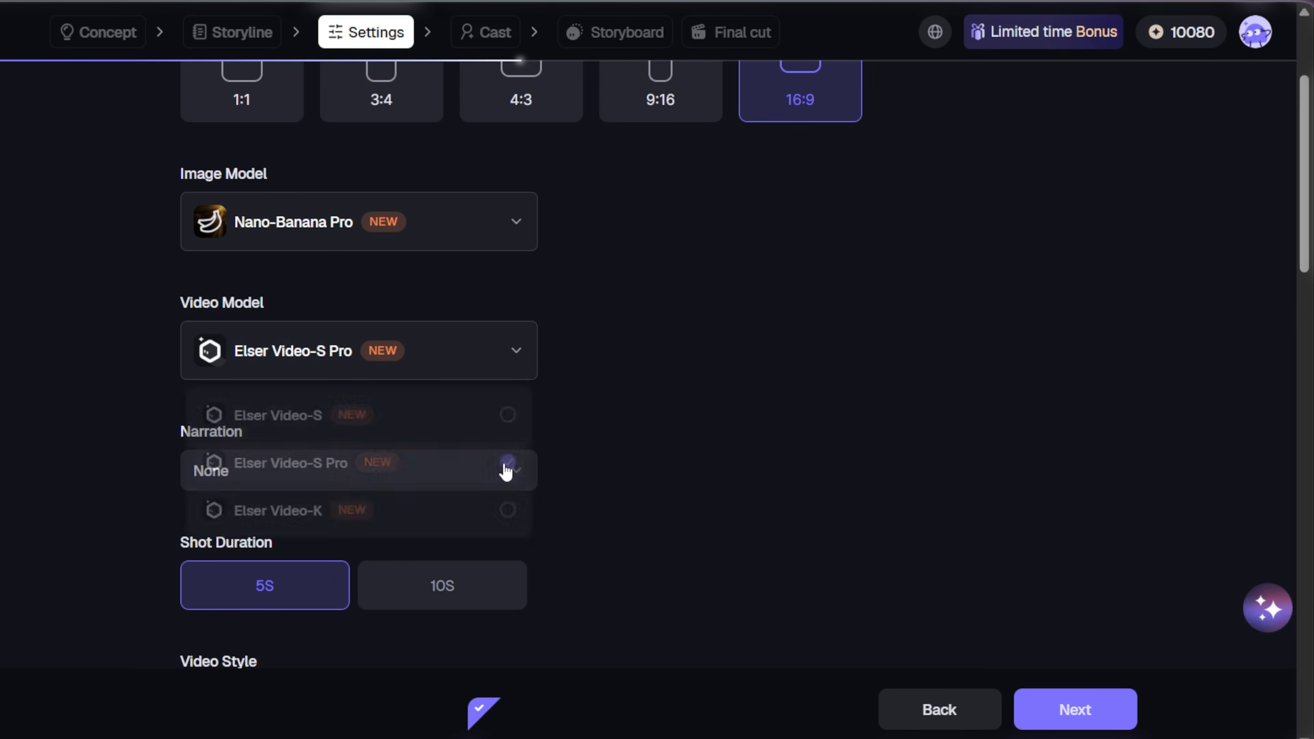
- Choose the Japanese Cinematic Anime video style and continue to the cast
{"action": "scroll", "coordinate": [656, 538], "scroll_direction": "down", "scroll_amount": 4}
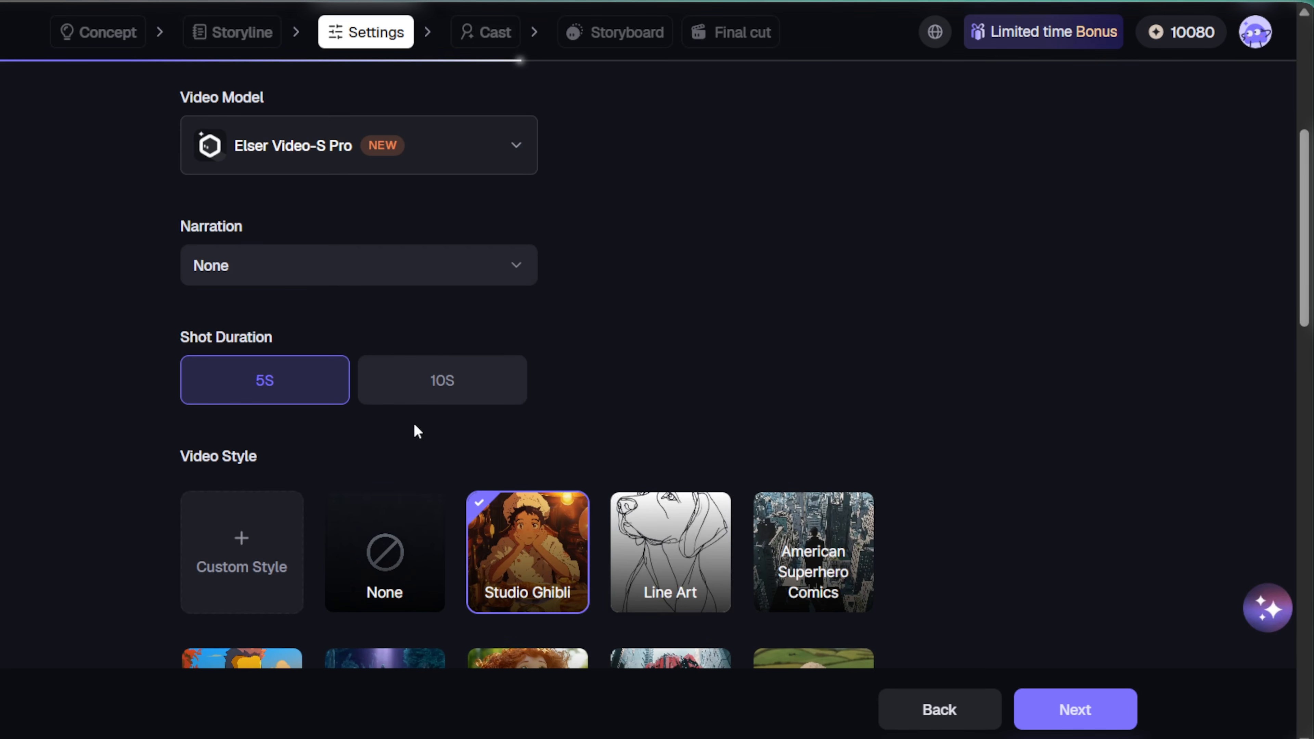
{"action": "scroll", "coordinate": [577, 419], "scroll_direction": "down", "scroll_amount": 15}
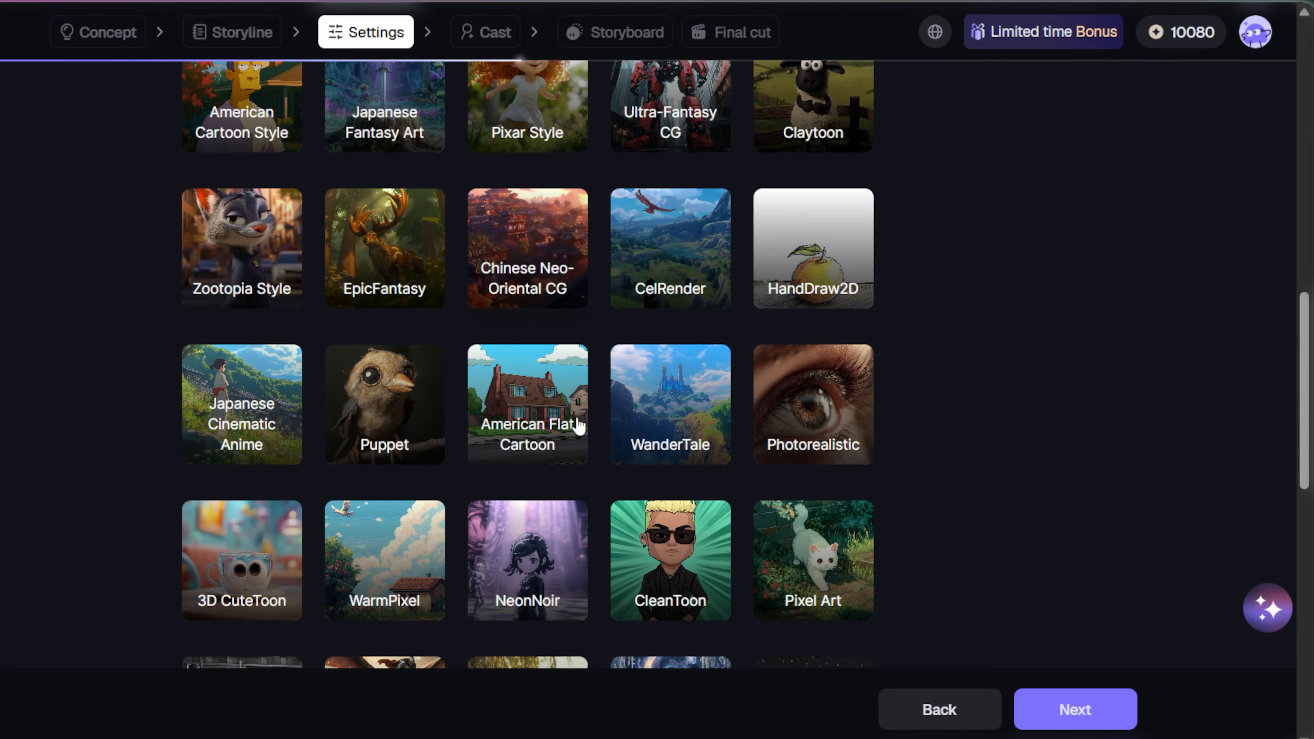
{"action": "scroll", "coordinate": [577, 425], "scroll_direction": "down", "scroll_amount": 14}
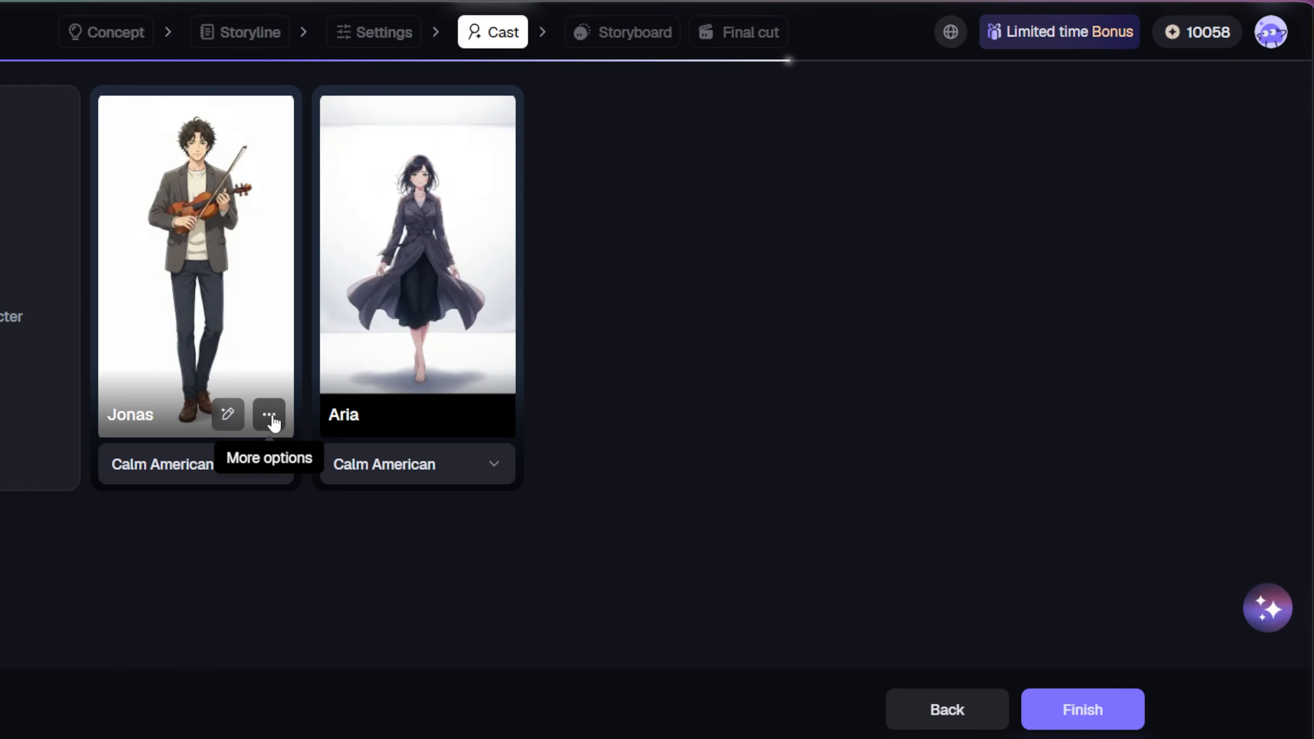
- Save the violinist character Jonas as a reusable actor
{"action": "left_click", "coordinate": [269, 416]}
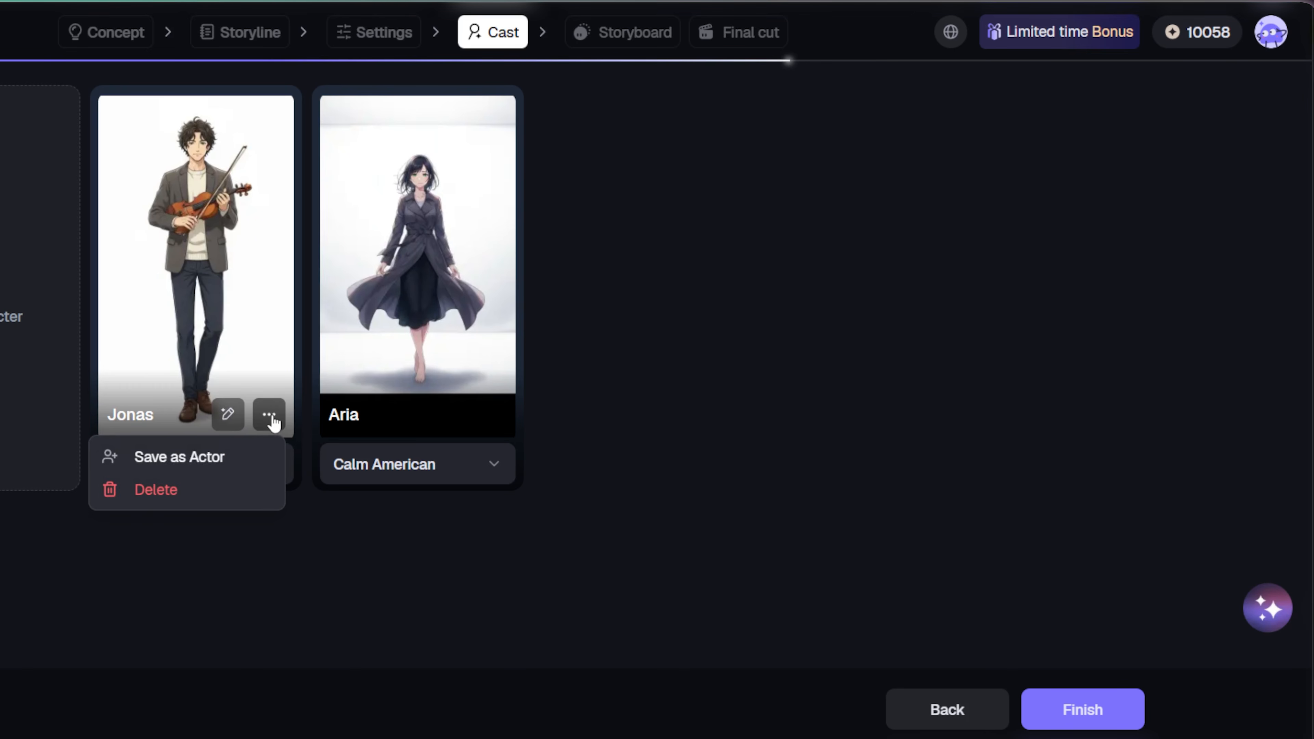
{"action": "left_click", "coordinate": [270, 420]}
{"action": "left_click", "coordinate": [270, 420]}
{"action": "left_click", "coordinate": [145, 458]}
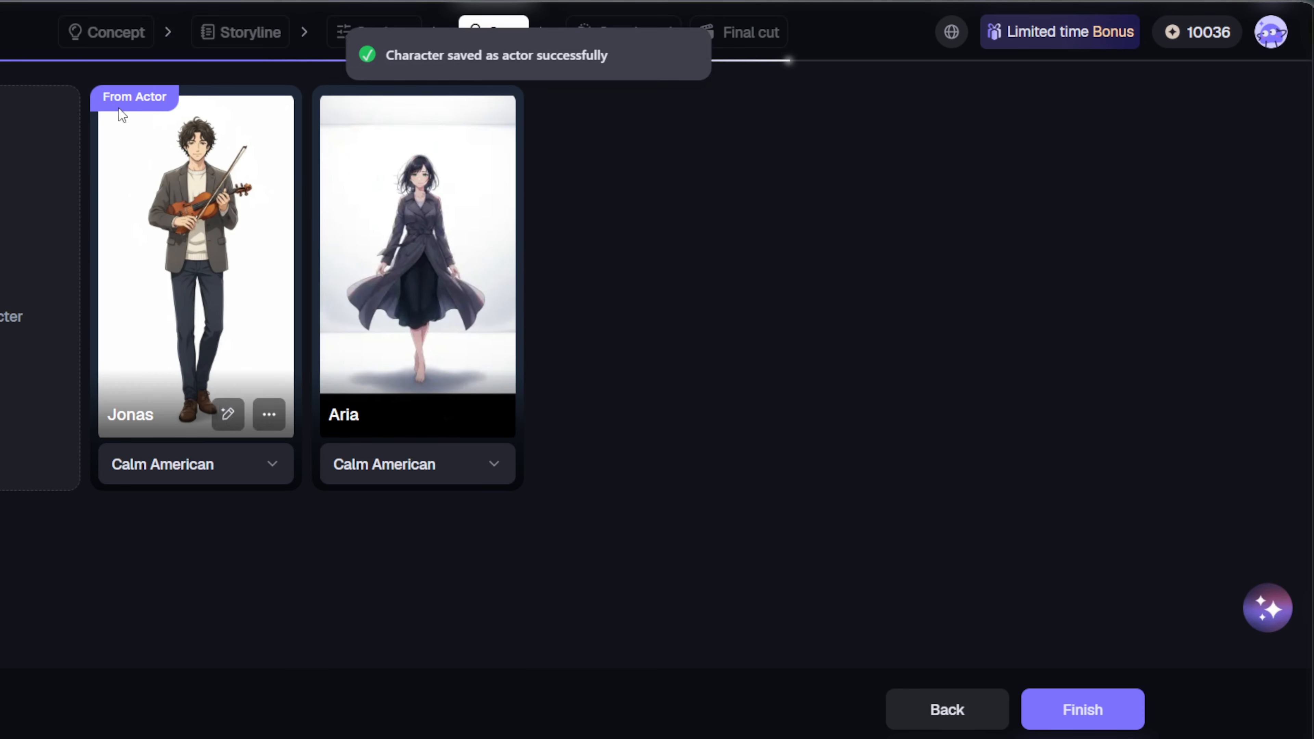
- Replace Aria's appearance prompt with a 22-year-old woman walking alone in a rain-soaked night city, with charcoal long coat, green eyes and headphones
{"action": "left_click", "coordinate": [449, 414]}
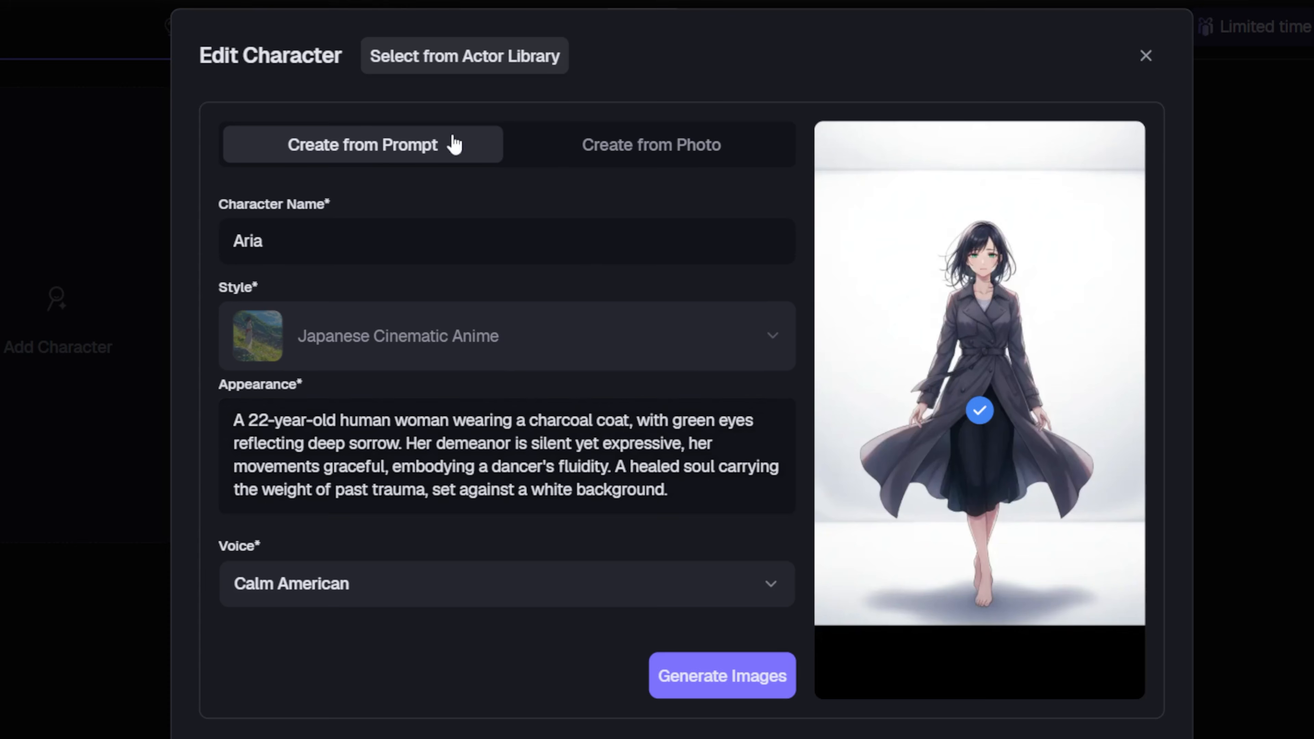
{"action": "left_click", "coordinate": [599, 155]}
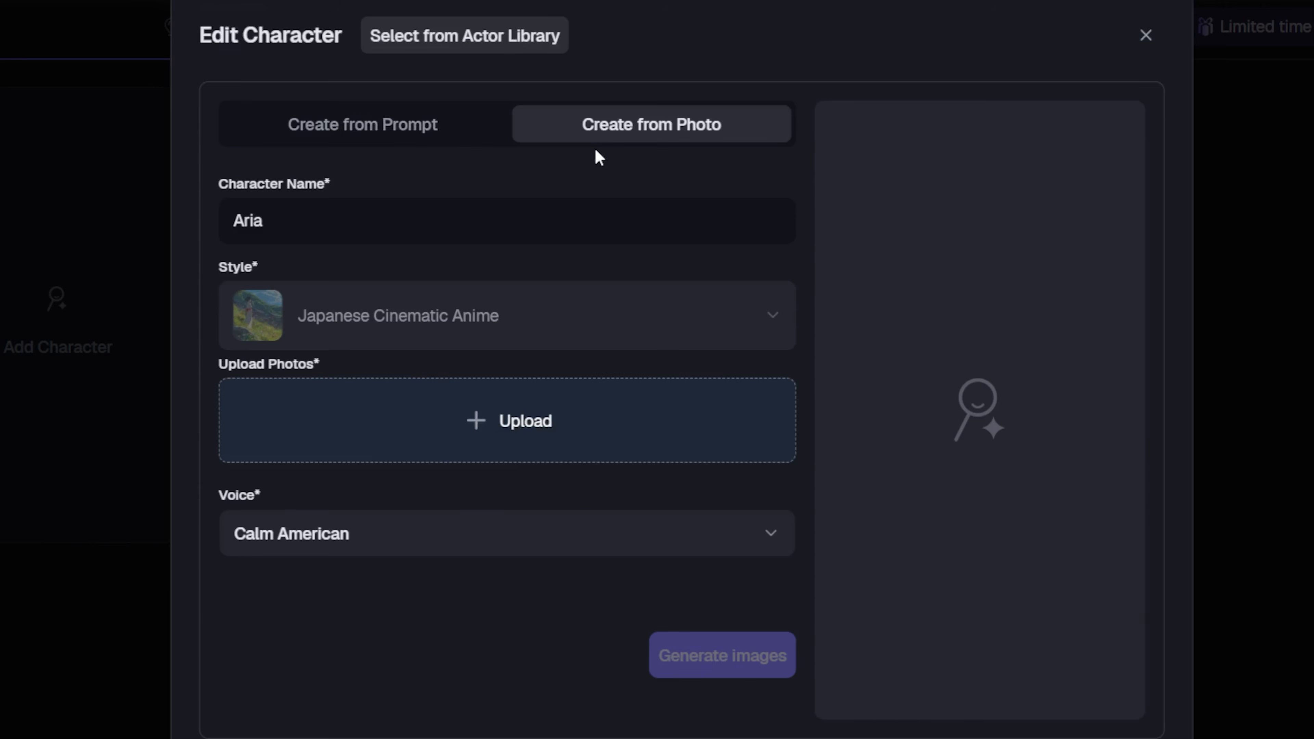
{"action": "left_click", "coordinate": [414, 149]}
{"action": "triple_click", "coordinate": [391, 491]}
{"action": "key", "text": "ctrl+v"}
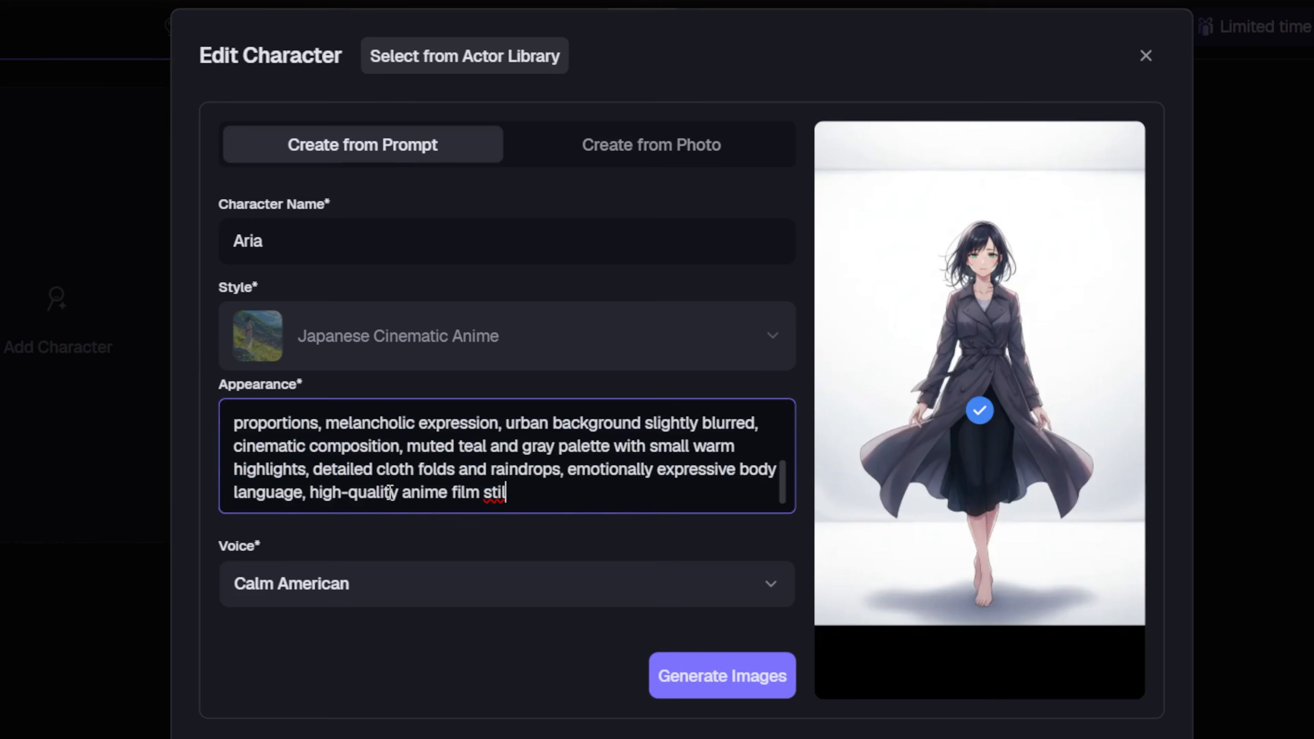
{"action": "left_click_drag", "start_coordinate": [782, 483], "coordinate": [784, 372]}
{"action": "type", "text": "l"}
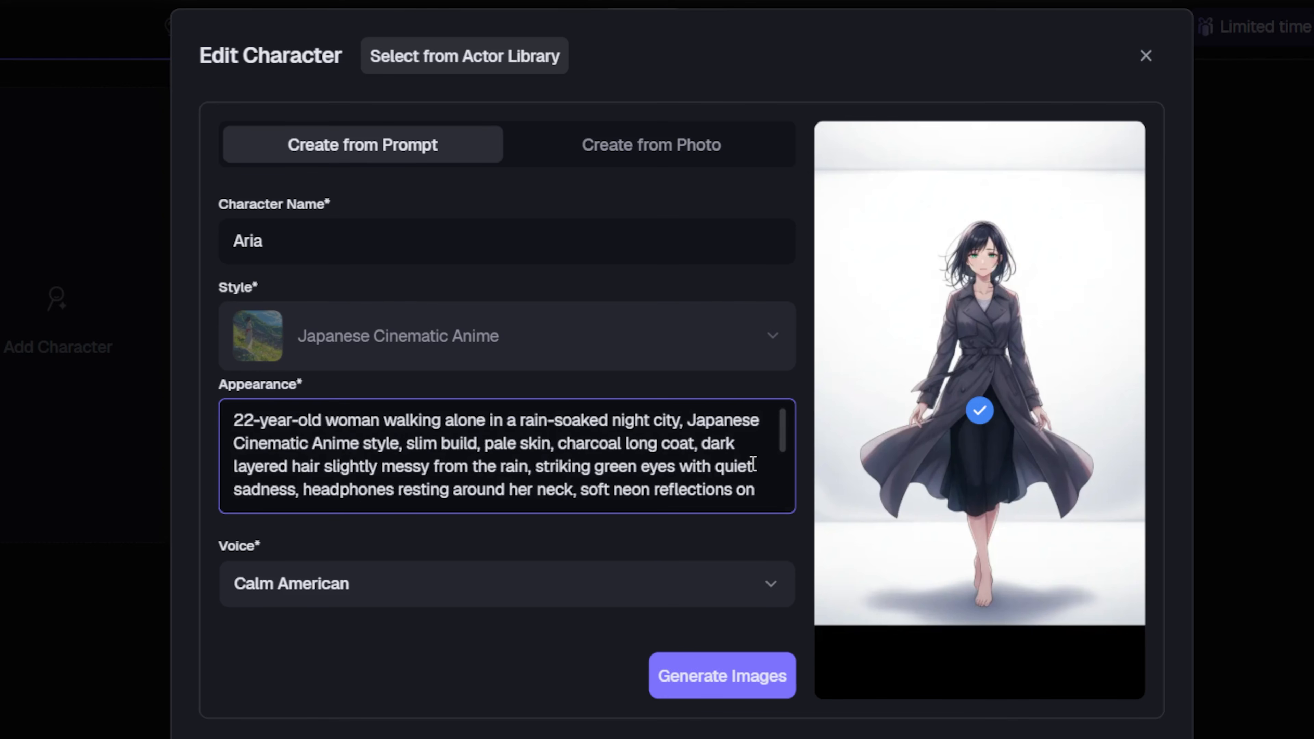
- Set Aria's voice to the female Whispering American option and generate her character images
{"action": "left_click", "coordinate": [769, 590]}
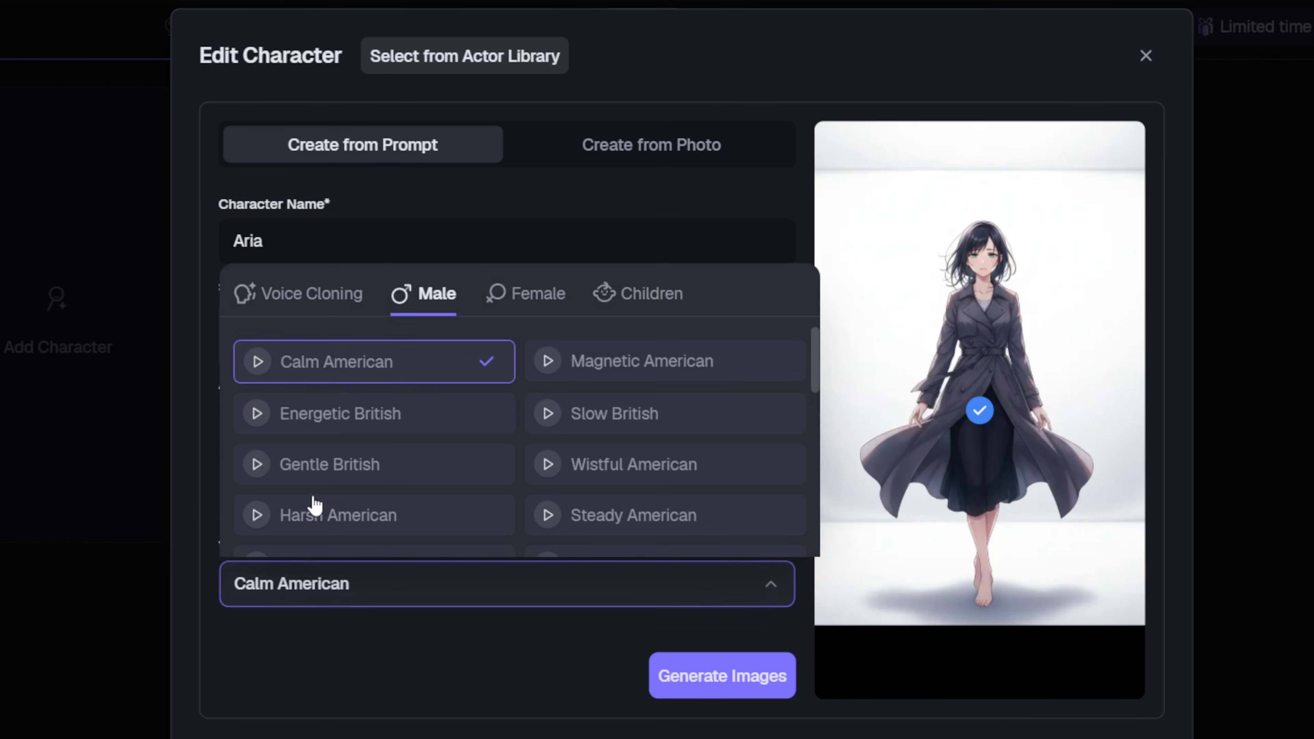
{"action": "left_click", "coordinate": [505, 305]}
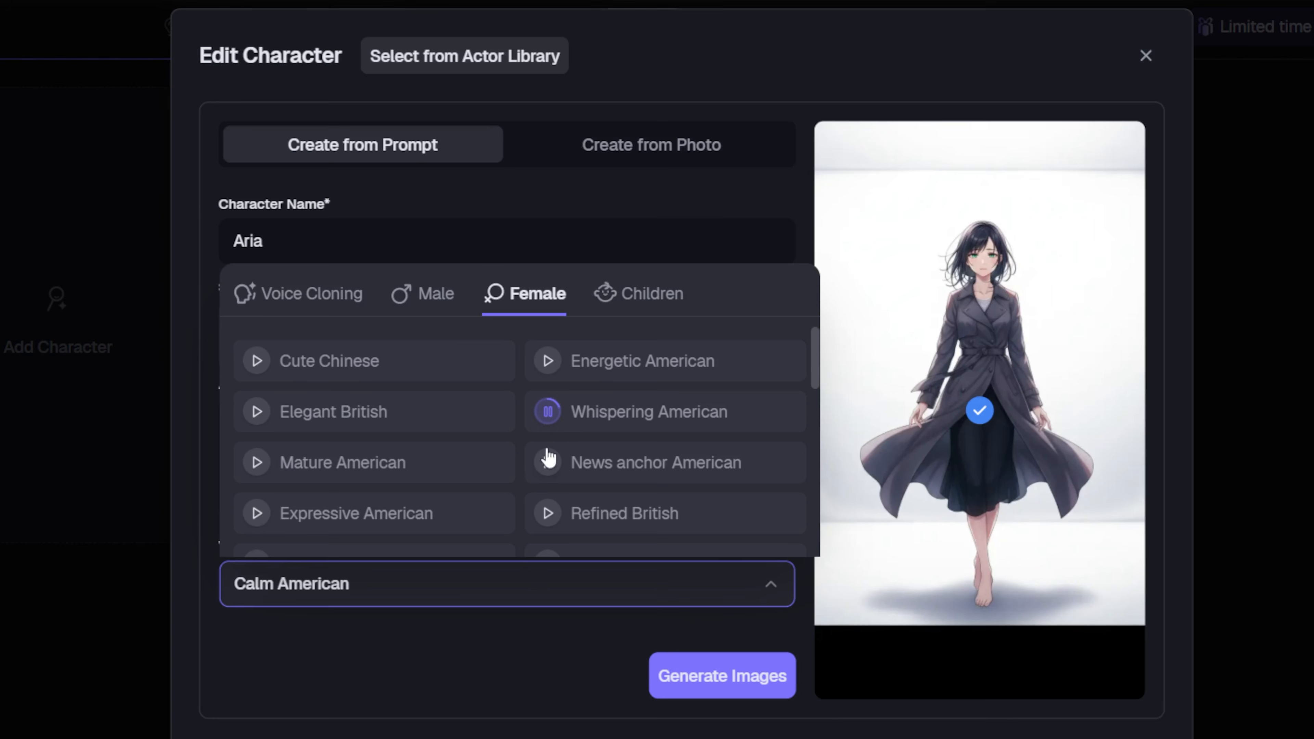
{"action": "scroll", "coordinate": [619, 487], "scroll_direction": "down", "scroll_amount": 2}
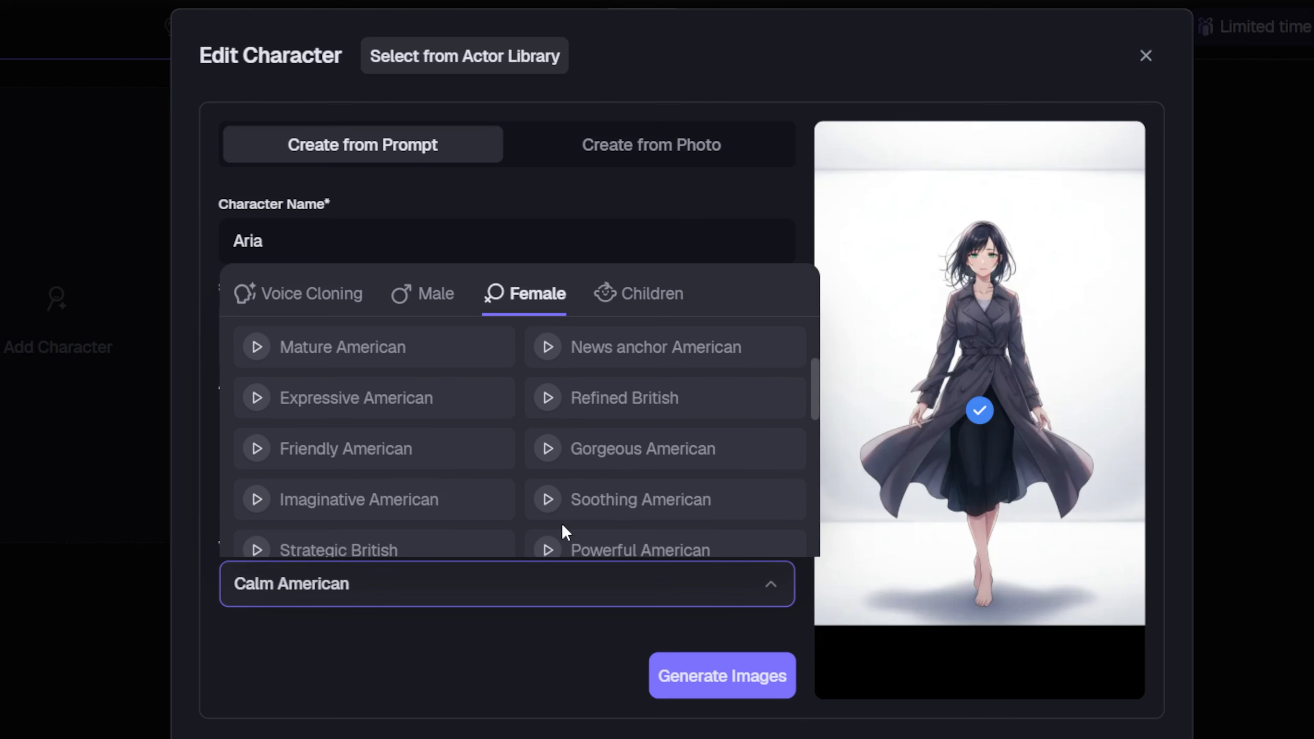
{"action": "scroll", "coordinate": [566, 533], "scroll_direction": "down", "scroll_amount": 2}
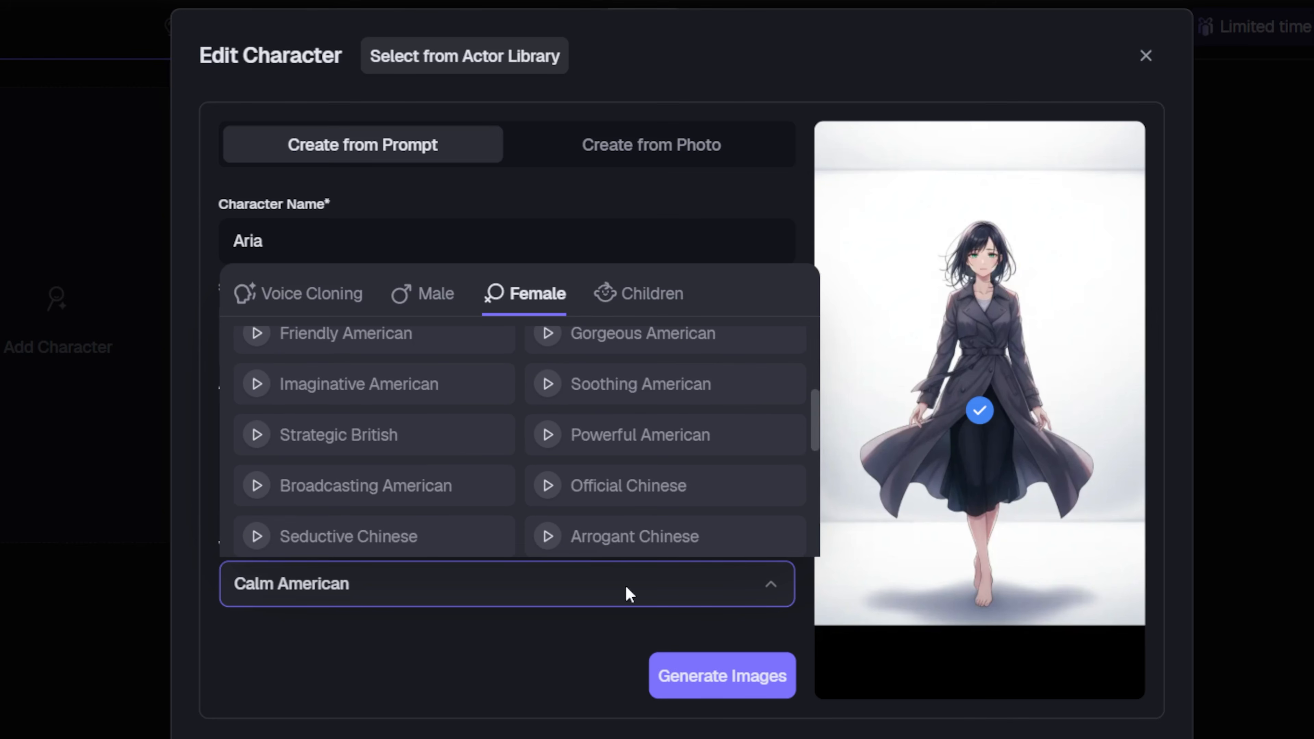
{"action": "left_click", "coordinate": [706, 691]}
{"action": "left_click", "coordinate": [745, 591]}
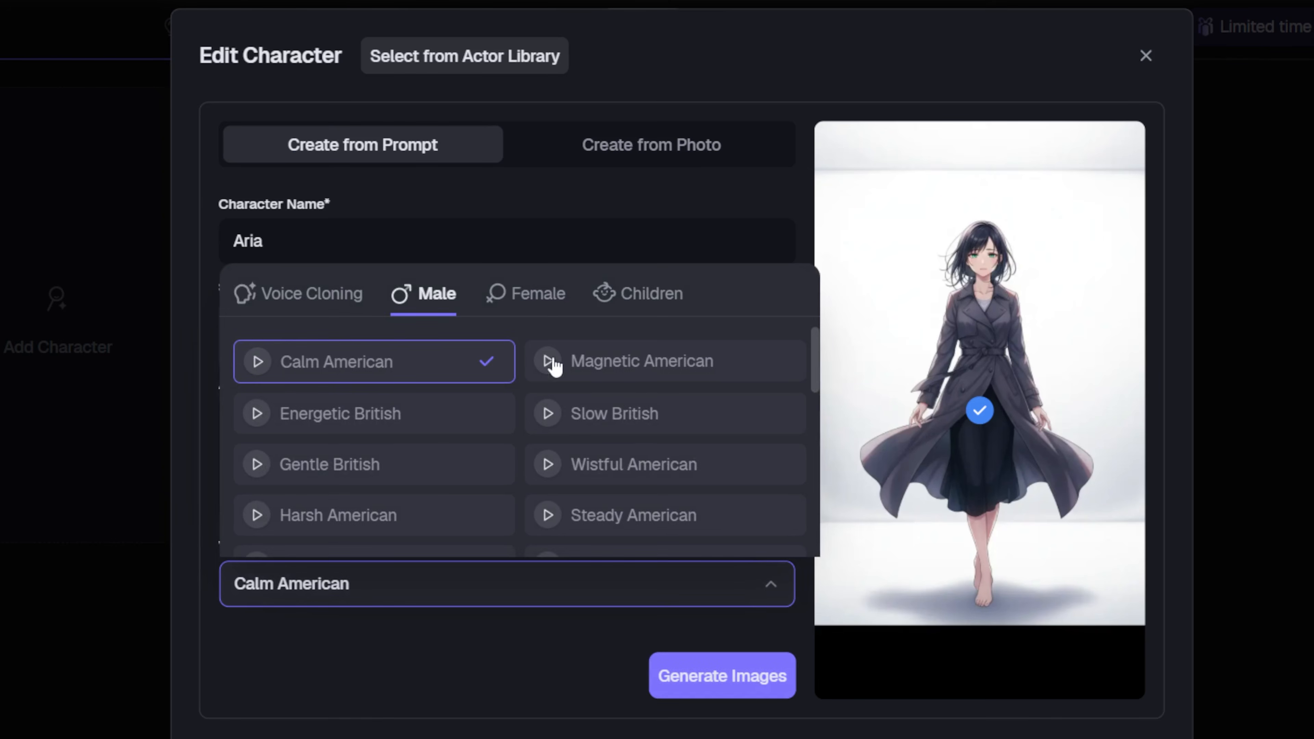
{"action": "left_click", "coordinate": [543, 298]}
{"action": "left_click", "coordinate": [617, 378]}
{"action": "left_click", "coordinate": [561, 600]}
{"action": "left_click", "coordinate": [610, 413]}
{"action": "left_click", "coordinate": [755, 691]}
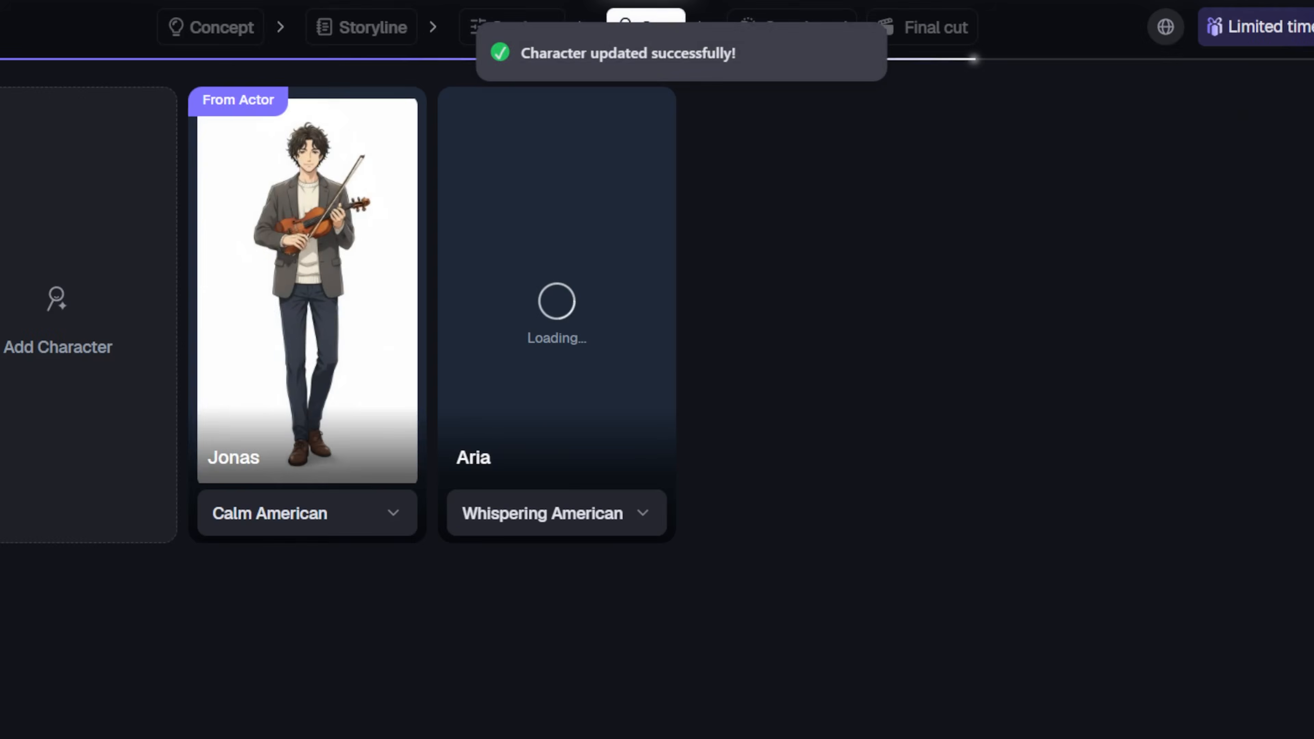
- Continue from the cast to the storyboard, choosing Auto Generate Storyboard as the generation method
{"action": "left_click", "coordinate": [640, 459]}
{"action": "left_click", "coordinate": [562, 510]}
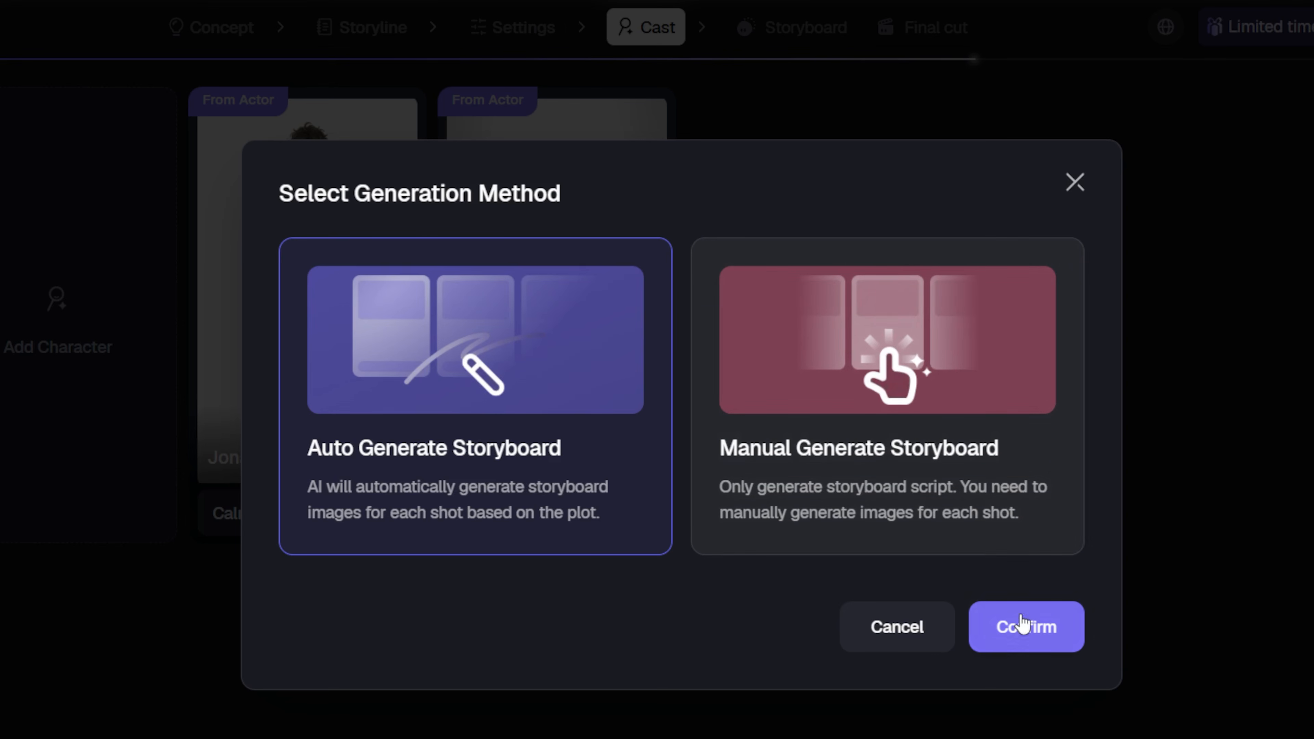
{"action": "left_click", "coordinate": [1026, 627]}
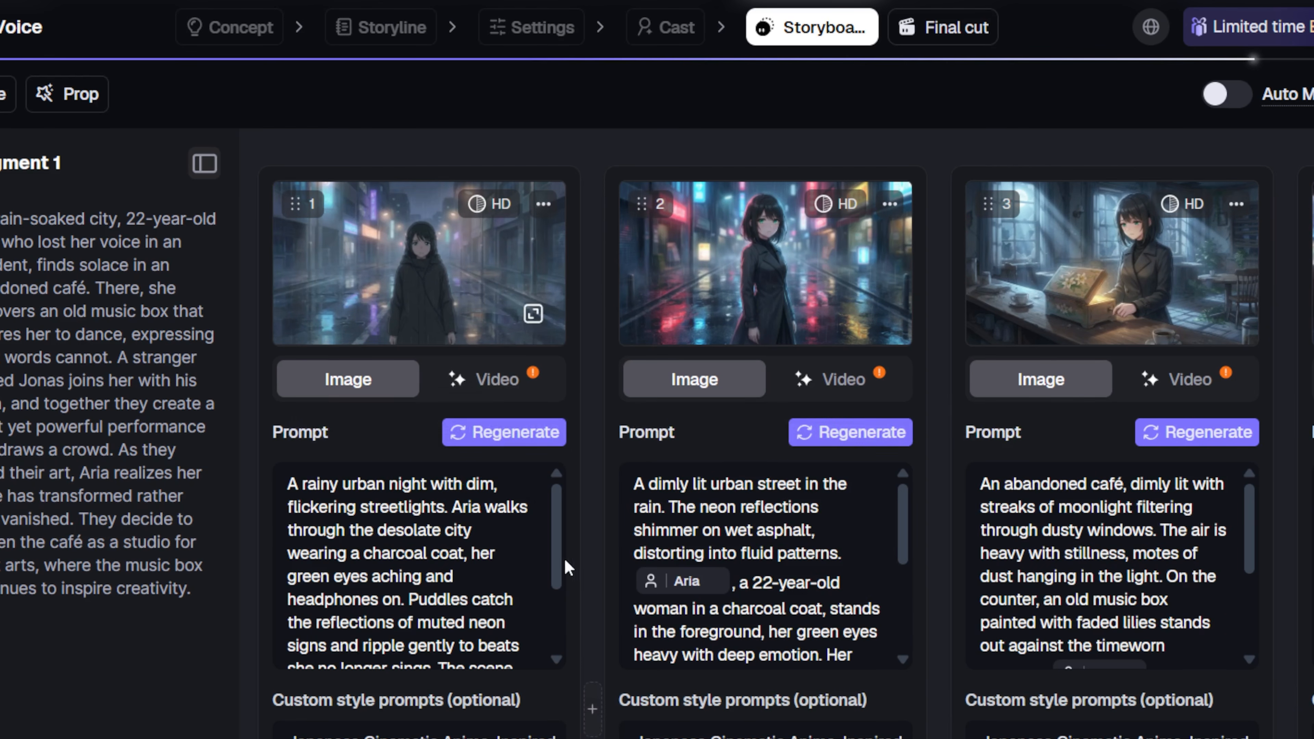
- Examine the storyboard shots' images, prompts, custom style prompts, camera settings and voicelines
{"action": "scroll", "coordinate": [565, 567], "scroll_direction": "down", "scroll_amount": 3}
{"action": "scroll", "coordinate": [378, 650], "scroll_direction": "down", "scroll_amount": 2}
{"action": "scroll", "coordinate": [429, 496], "scroll_direction": "down", "scroll_amount": 5}
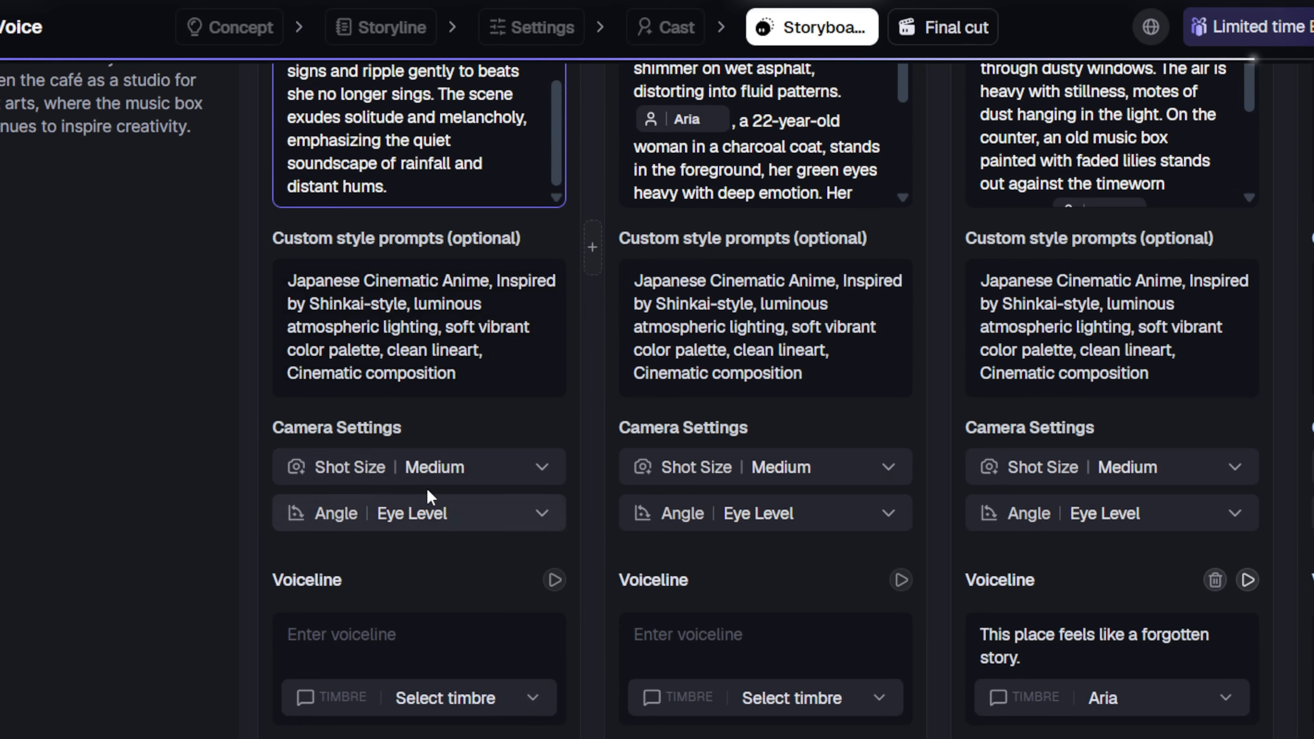
{"action": "scroll", "coordinate": [512, 518], "scroll_direction": "down", "scroll_amount": 2}
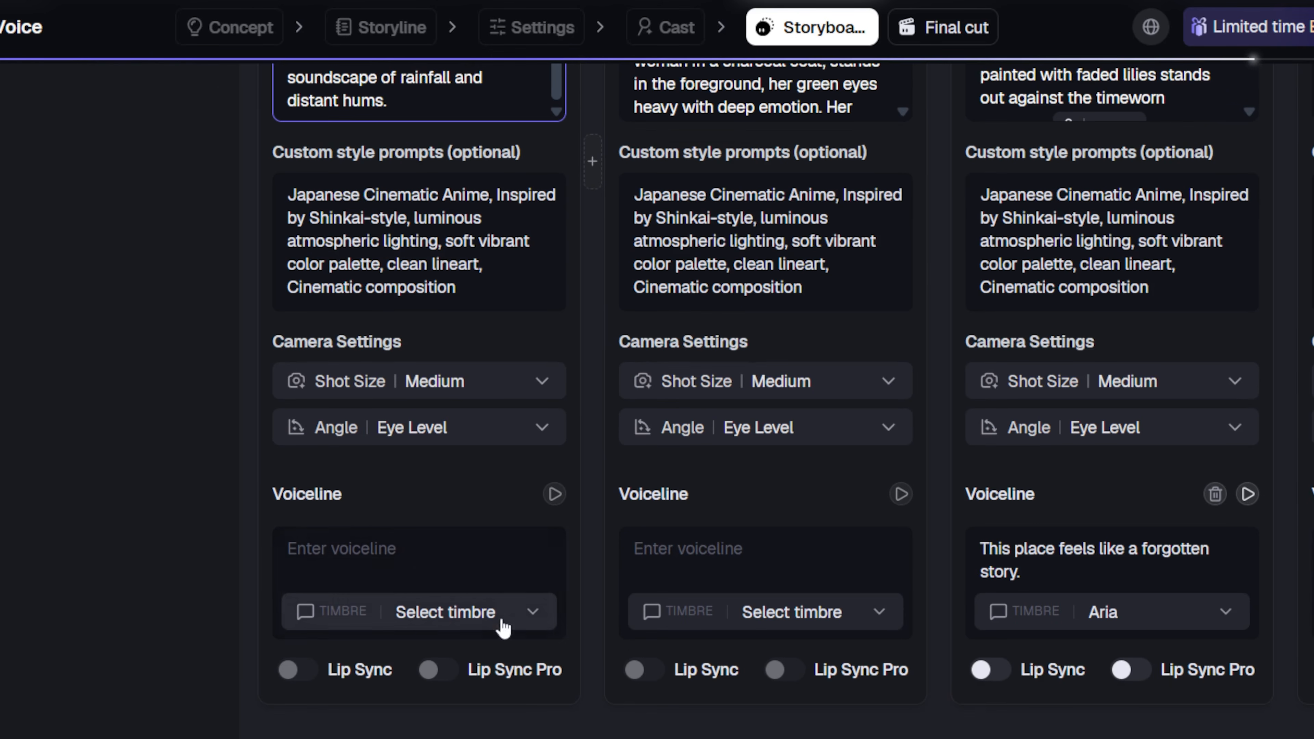
{"action": "scroll", "coordinate": [765, 393], "scroll_direction": "up", "scroll_amount": 7}
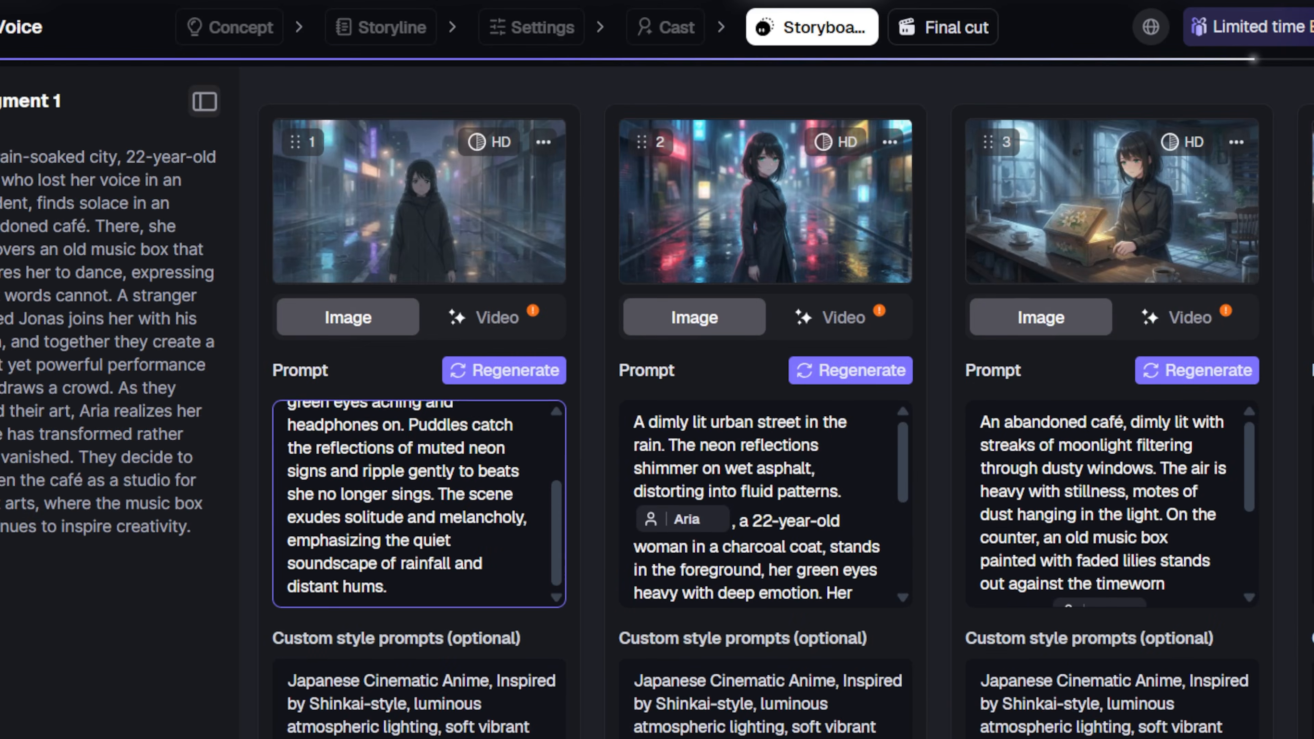
{"action": "scroll", "coordinate": [766, 393], "scroll_direction": "down", "scroll_amount": 7}
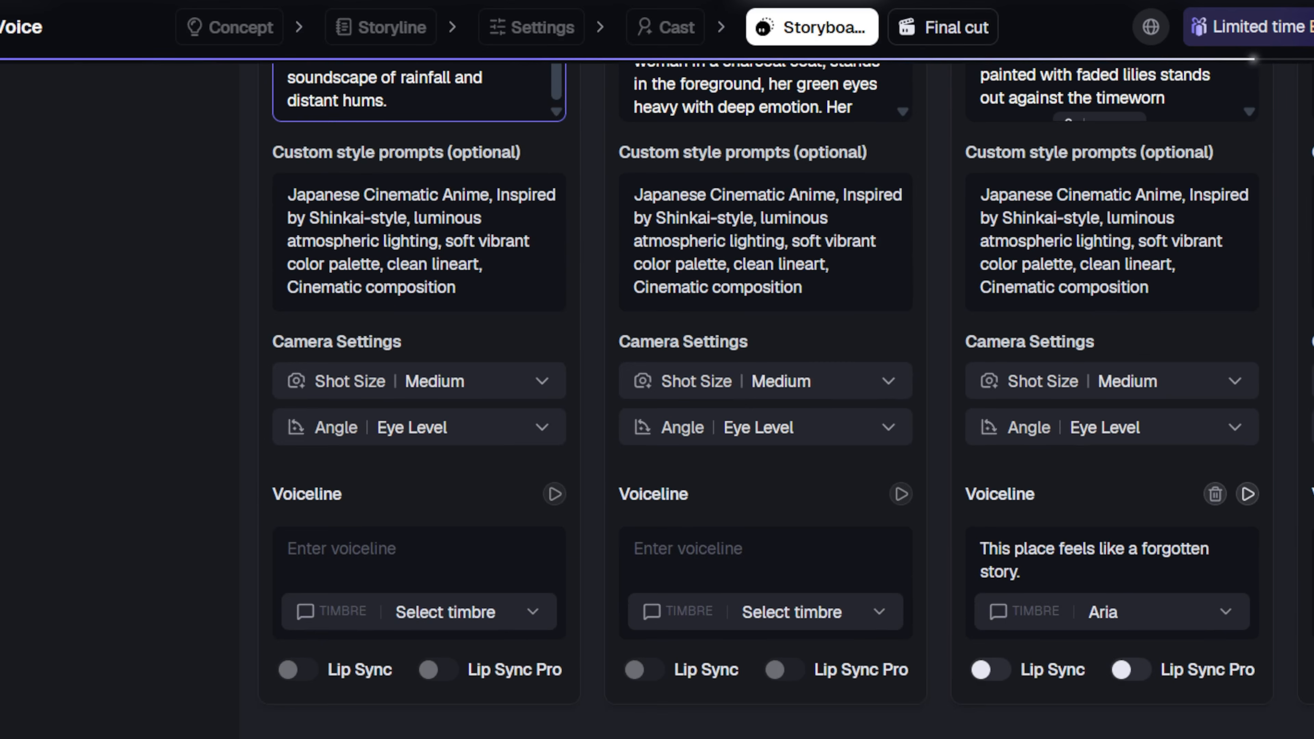
{"action": "scroll", "coordinate": [765, 394], "scroll_direction": "right", "scroll_amount": 5}
{"action": "scroll", "coordinate": [766, 393], "scroll_direction": "up", "scroll_amount": 7}
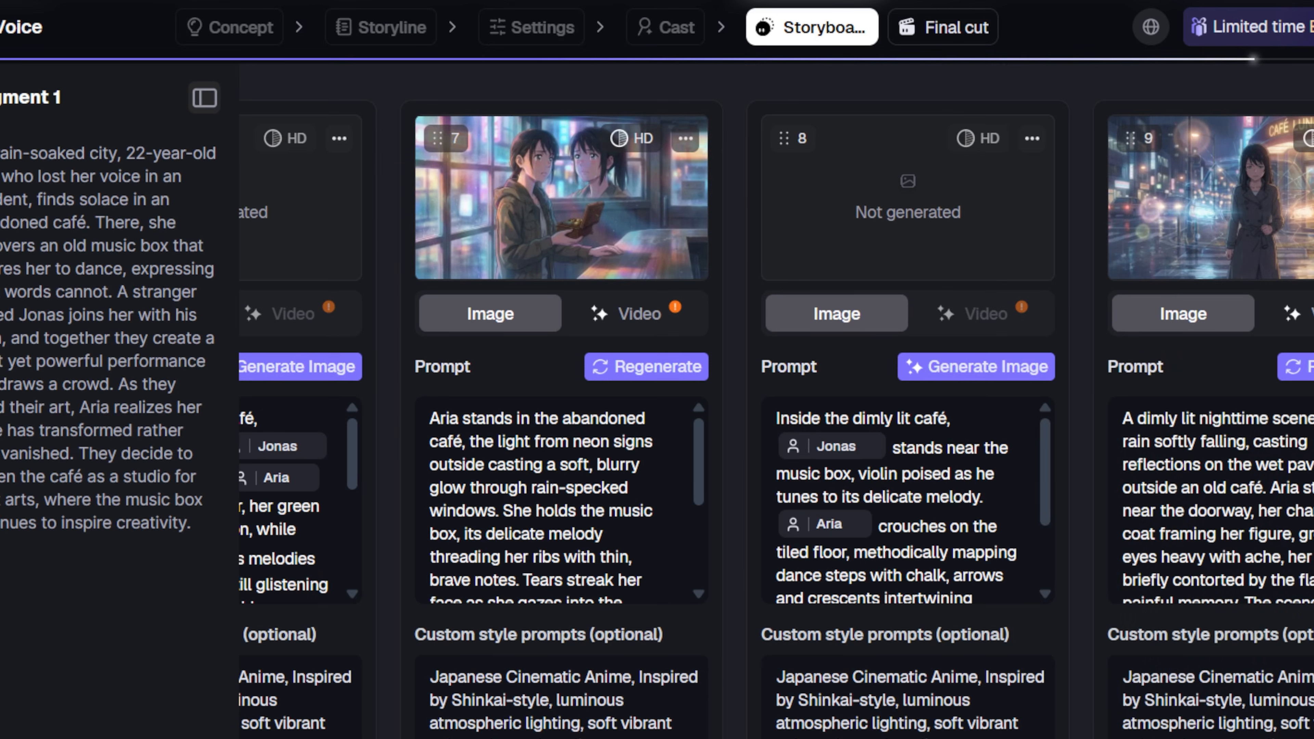
- In shot 1's rewritten image prompt, replace the plain "Aria, 22" text with a reference to the cast member Aria
{"action": "key", "text": "ctrl+minus"}
{"action": "key", "text": "ctrl+minus"}
{"action": "key", "text": "ctrl+minus"}
{"action": "key", "text": "ctrl+minus"}
{"action": "key", "text": "ctrl+minus"}
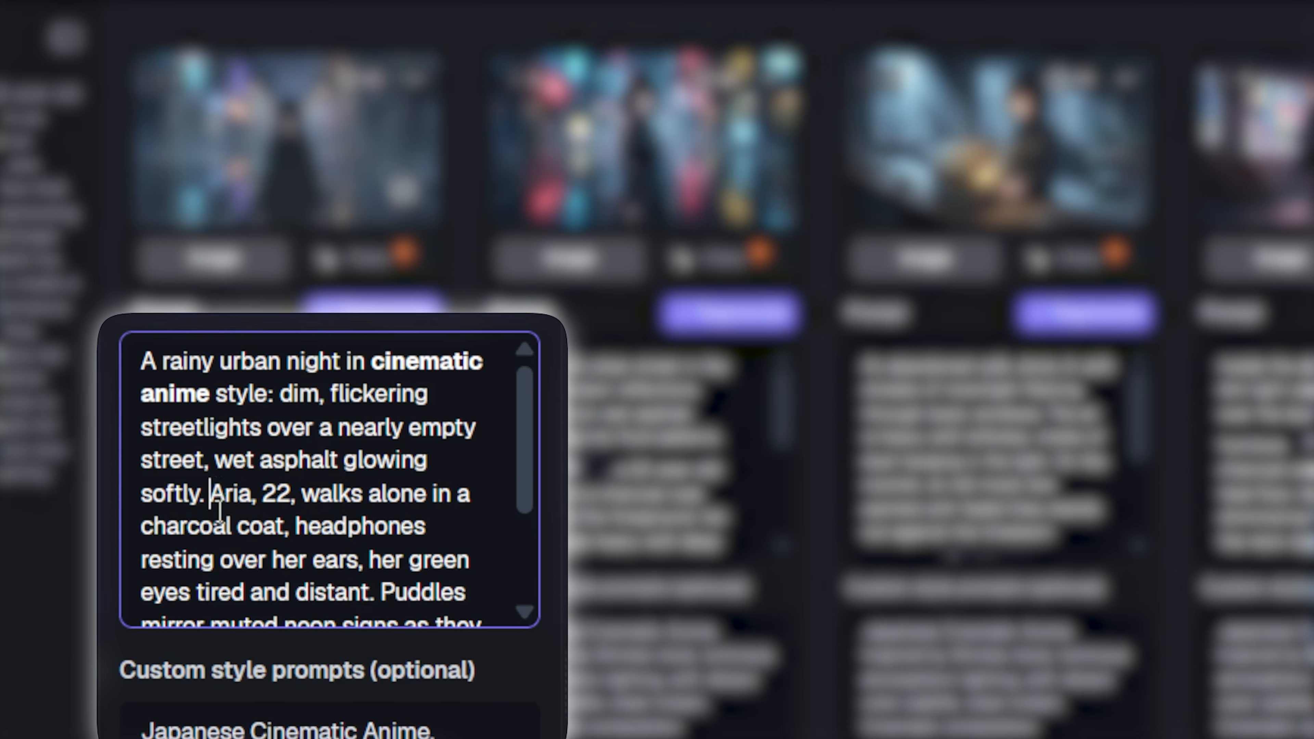
{"action": "type", "text": "@"}
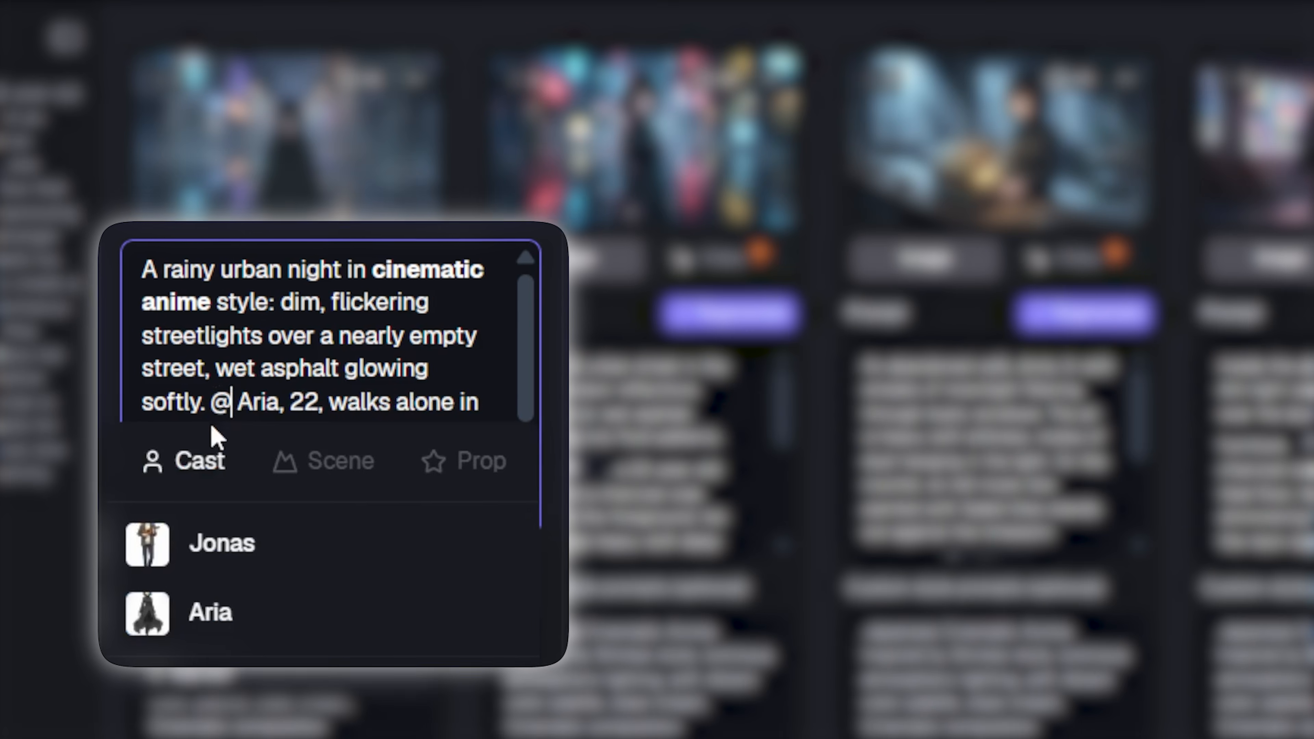
{"action": "left_click", "coordinate": [135, 581]}
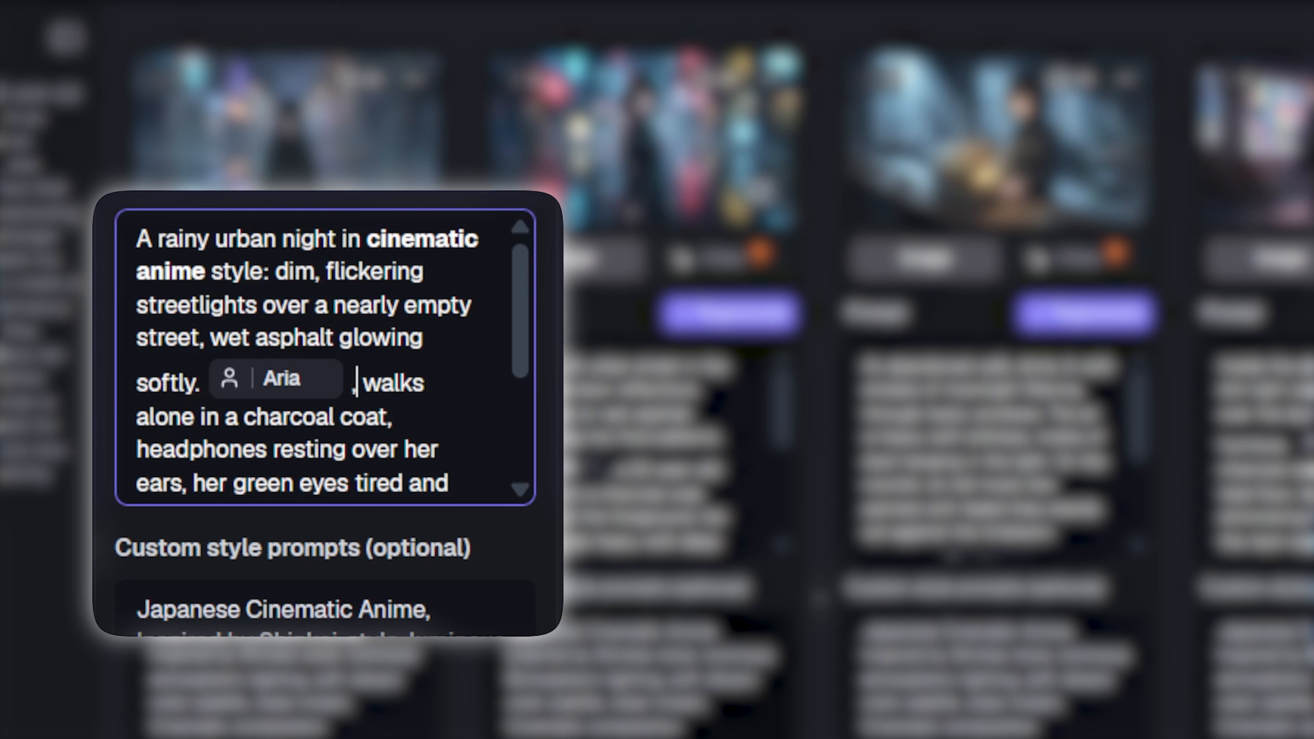
{"action": "left_click_drag", "start_coordinate": [524, 333], "coordinate": [521, 420]}
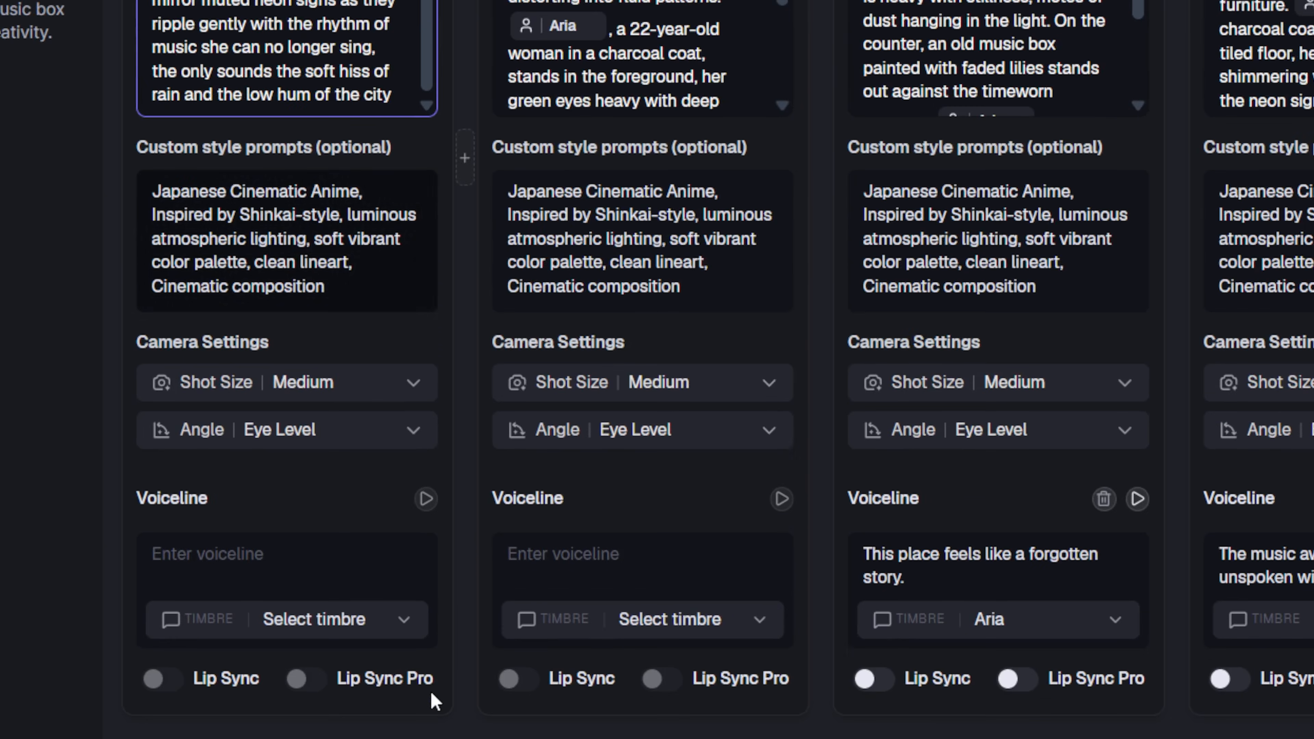
- Choose the Medium shot size for shot 1 and review its camera angle options
{"action": "left_click", "coordinate": [424, 400]}
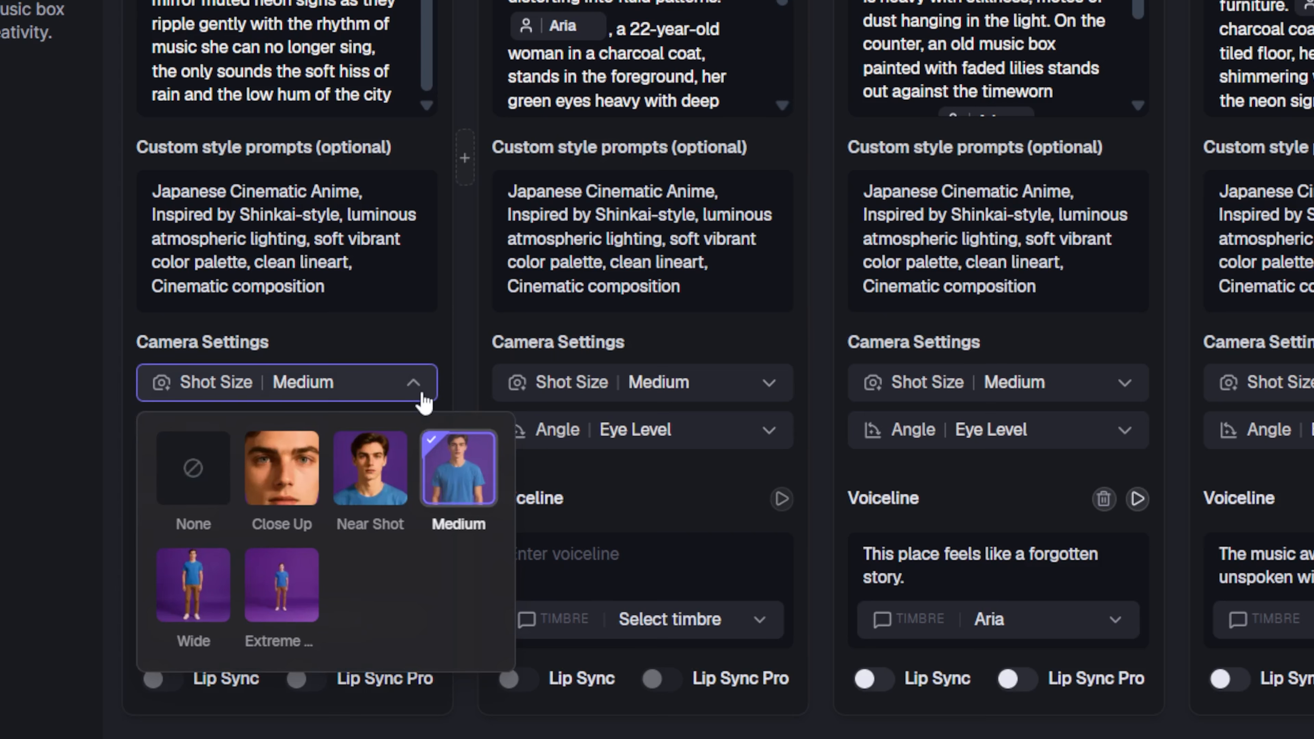
{"action": "left_click", "coordinate": [471, 490]}
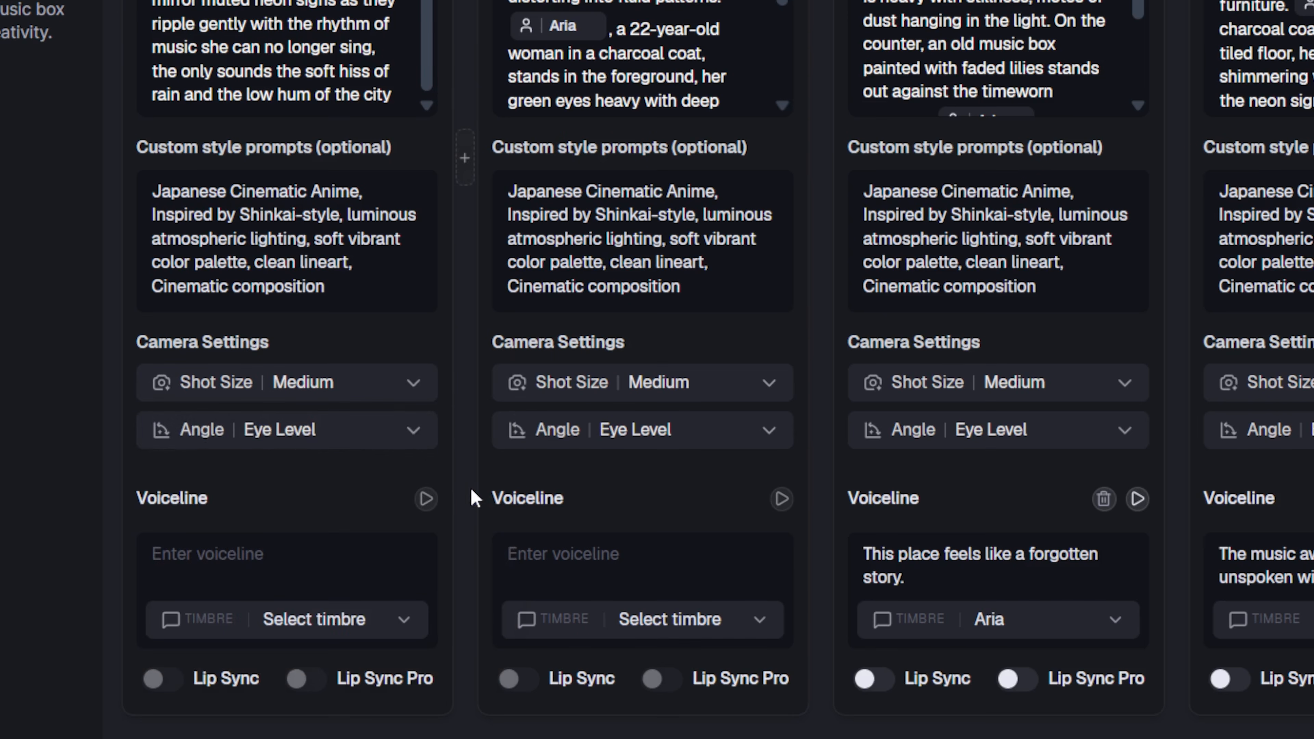
{"action": "left_click", "coordinate": [415, 434]}
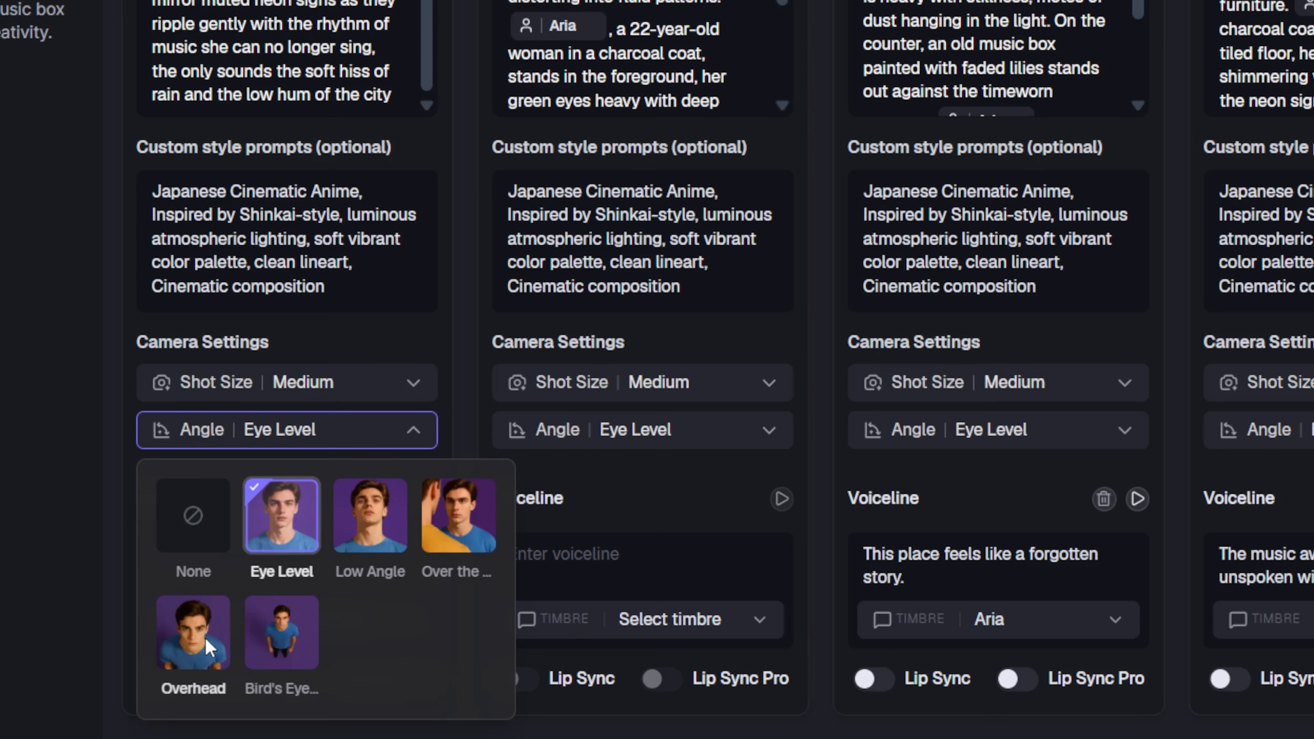
{"action": "left_click", "coordinate": [454, 430]}
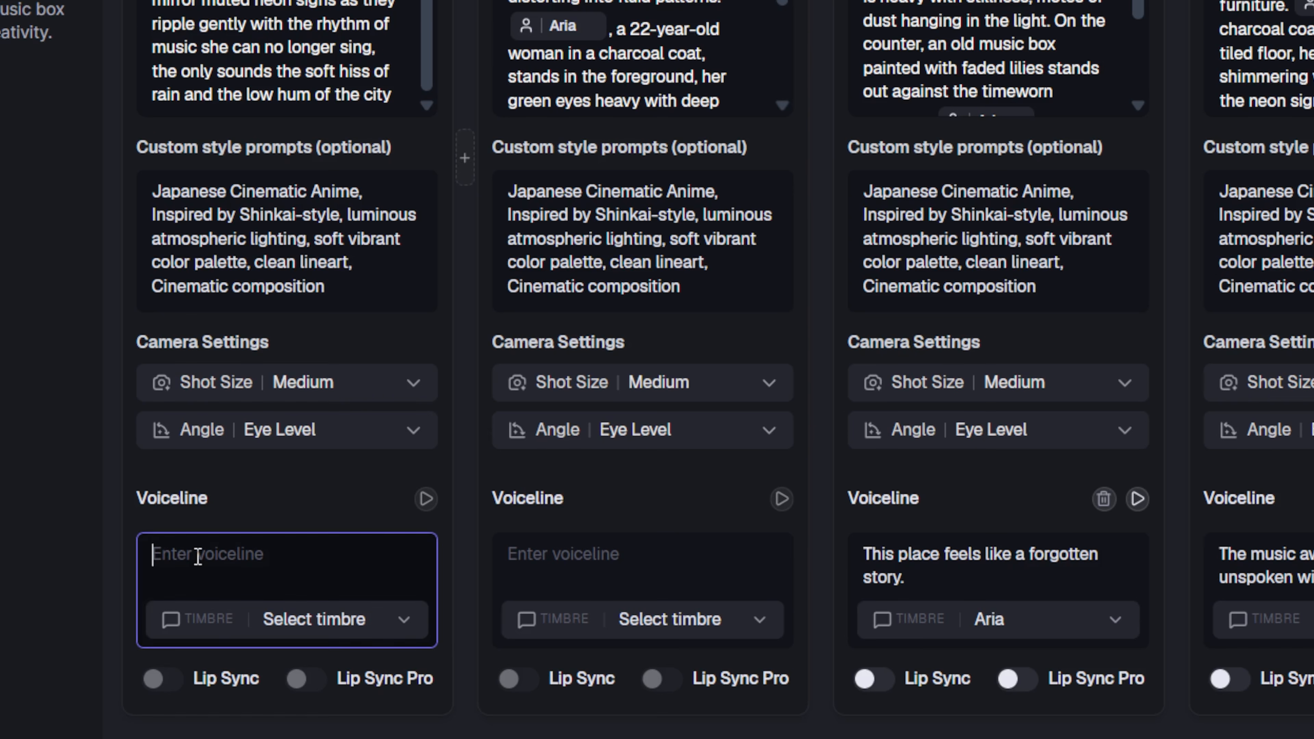
- Give shot 1 the voiceline "I can still hear the music..." with Aria's timbre and apply Lip Sync Pro to the detected character
{"action": "type", "text": "I can still hear the music... but I'll never sing it again."}
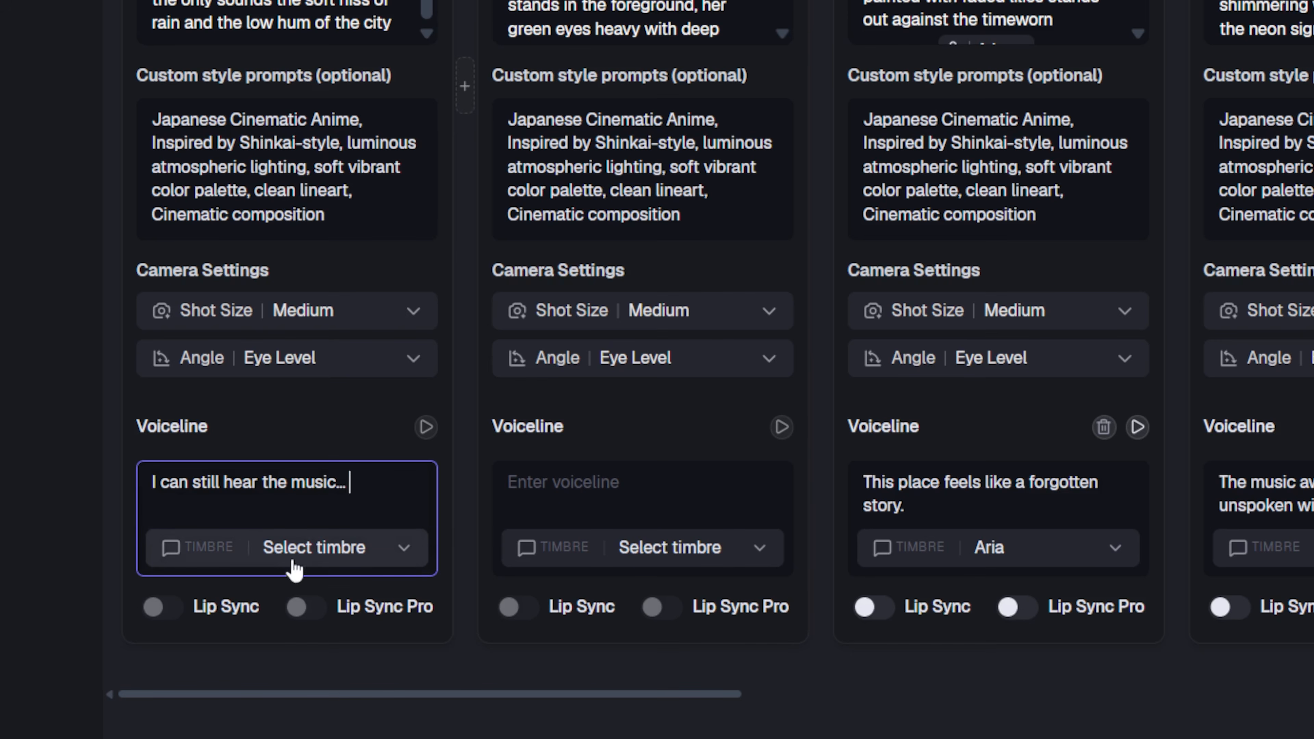
{"action": "left_click", "coordinate": [404, 549]}
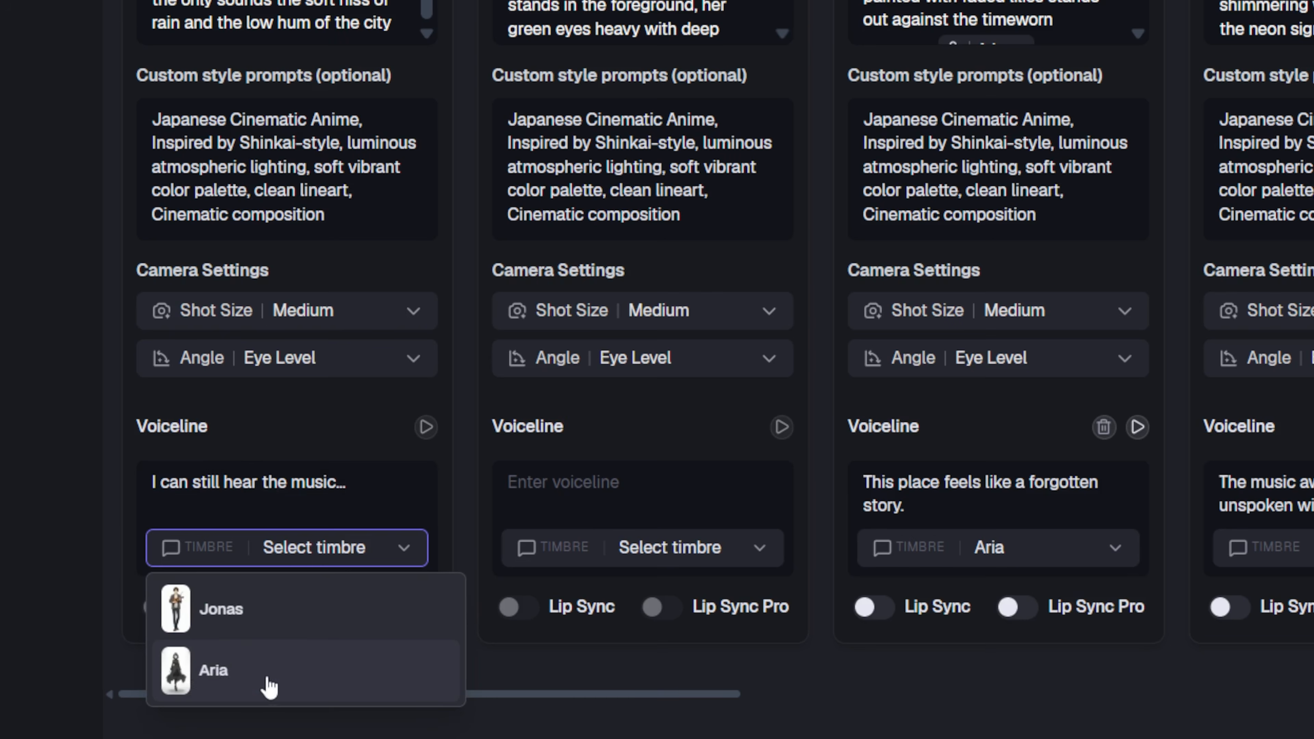
{"action": "left_click", "coordinate": [228, 683]}
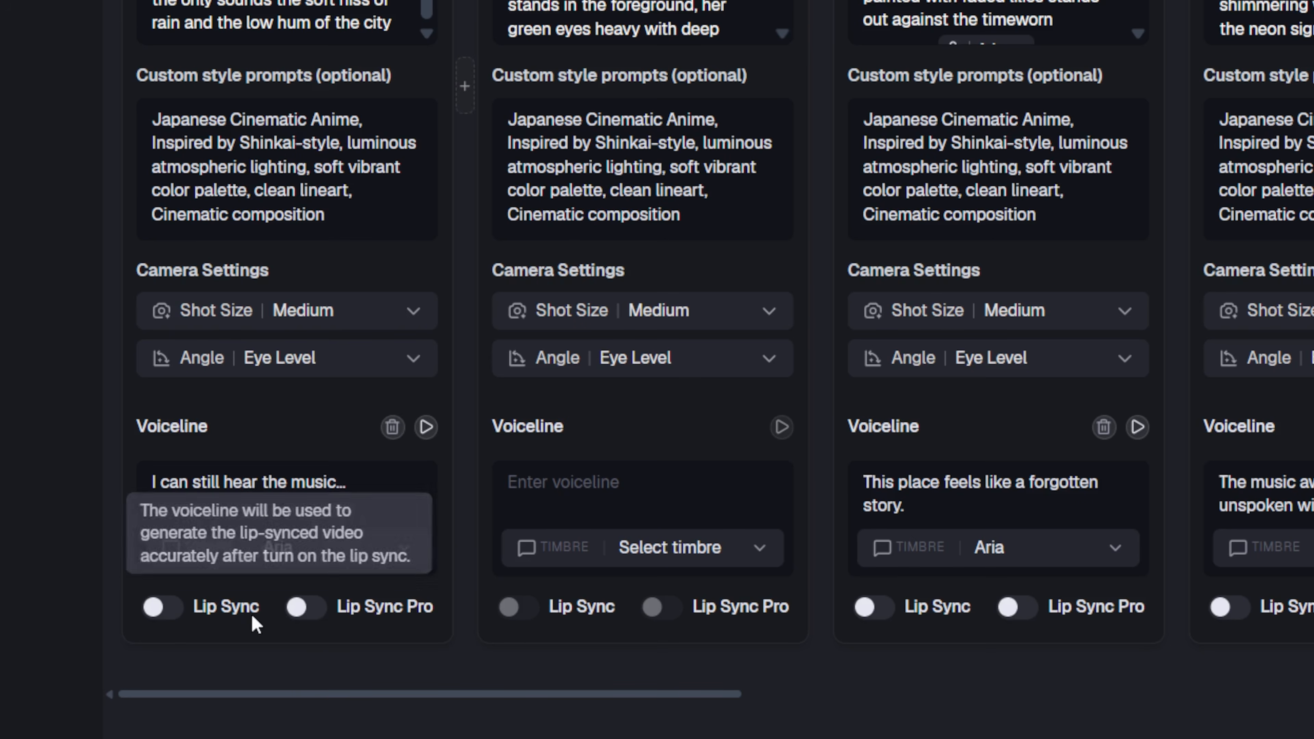
{"action": "left_click", "coordinate": [305, 606]}
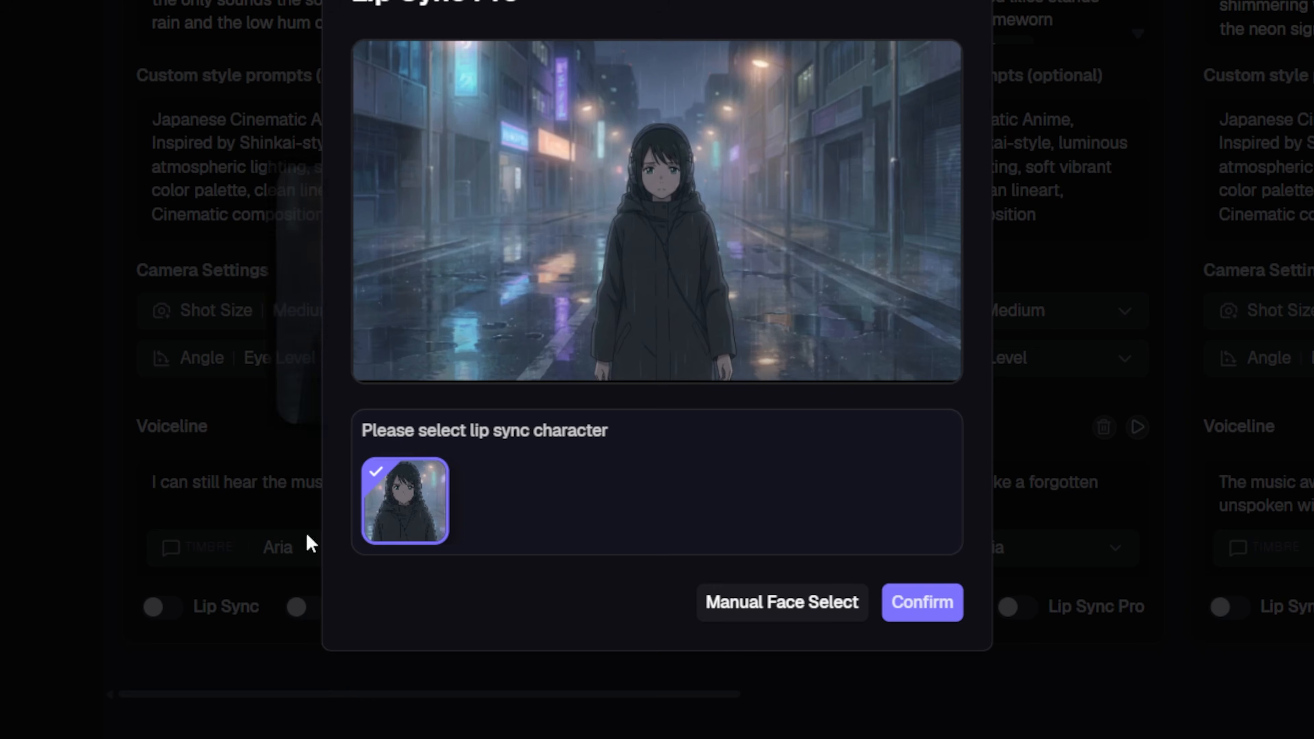
{"action": "left_click", "coordinate": [900, 595]}
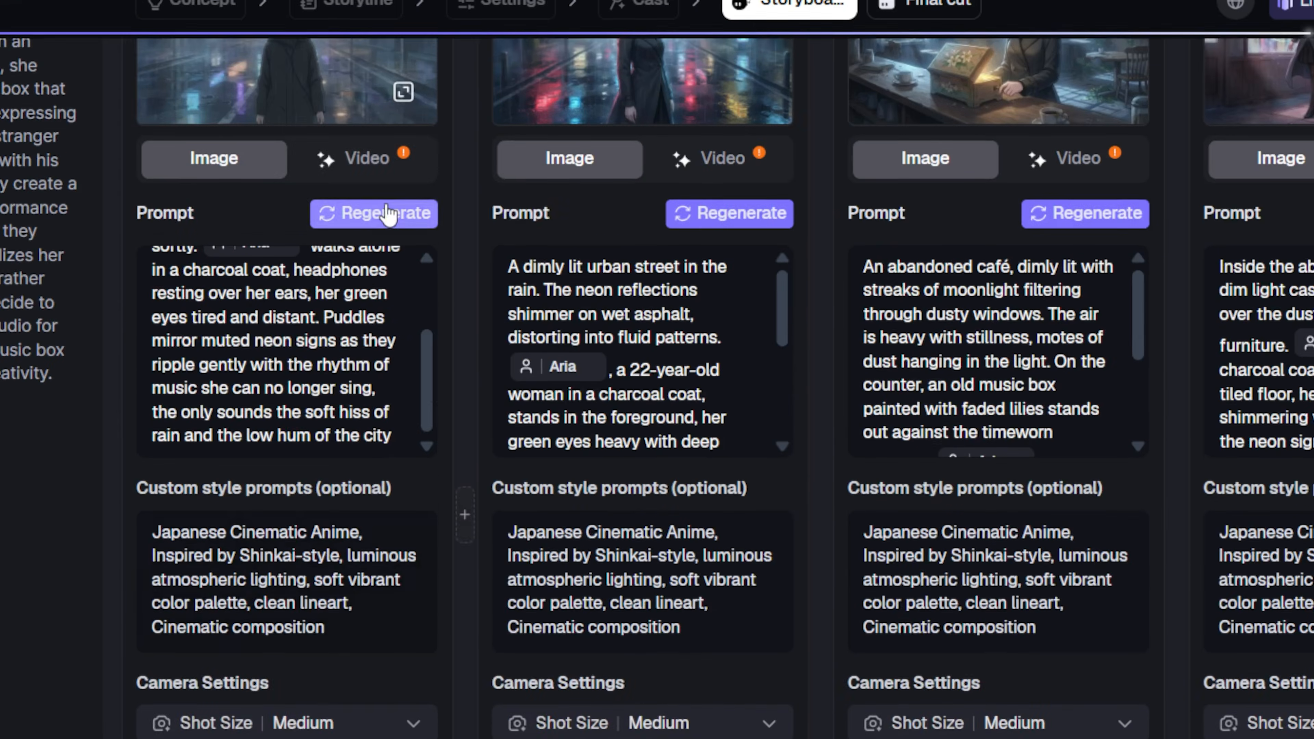
- In shot 1's video prompt, replace the plain name Aria with a reference to the cast member
{"action": "left_click", "coordinate": [371, 237]}
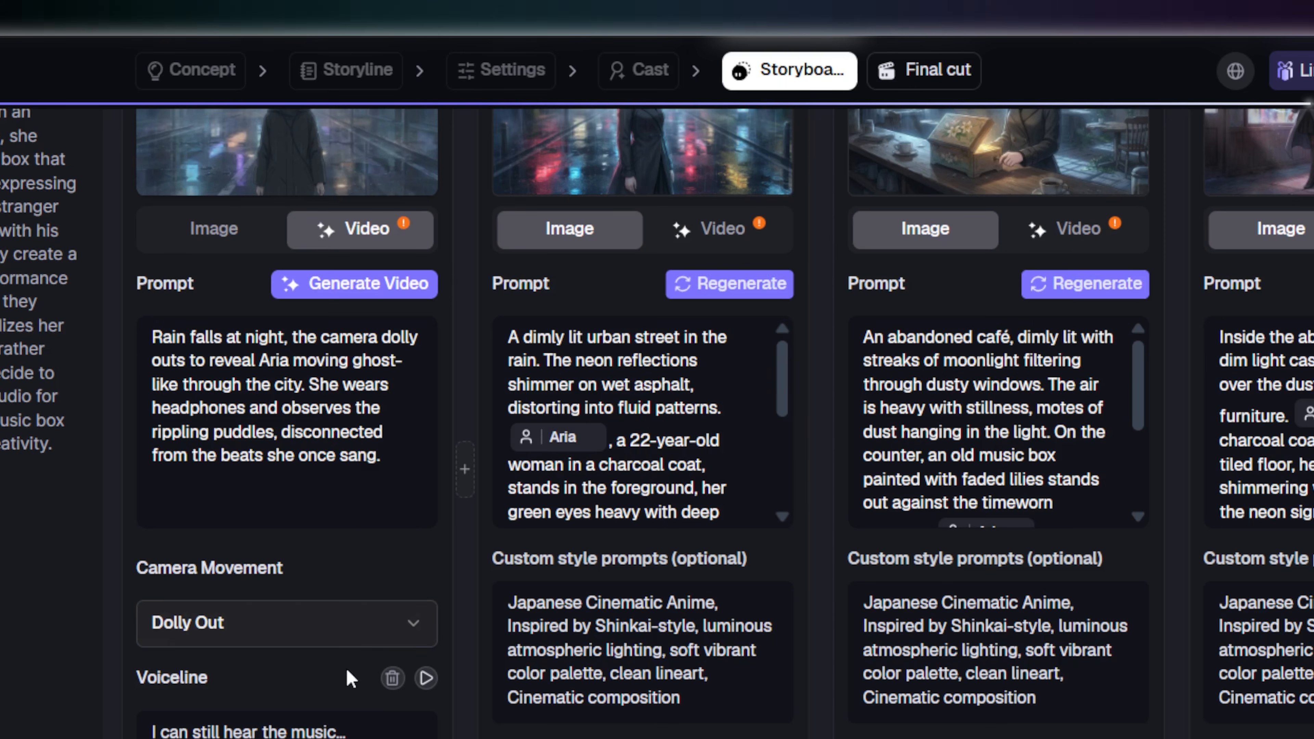
{"action": "scroll", "coordinate": [346, 666], "scroll_direction": "up", "scroll_amount": 4}
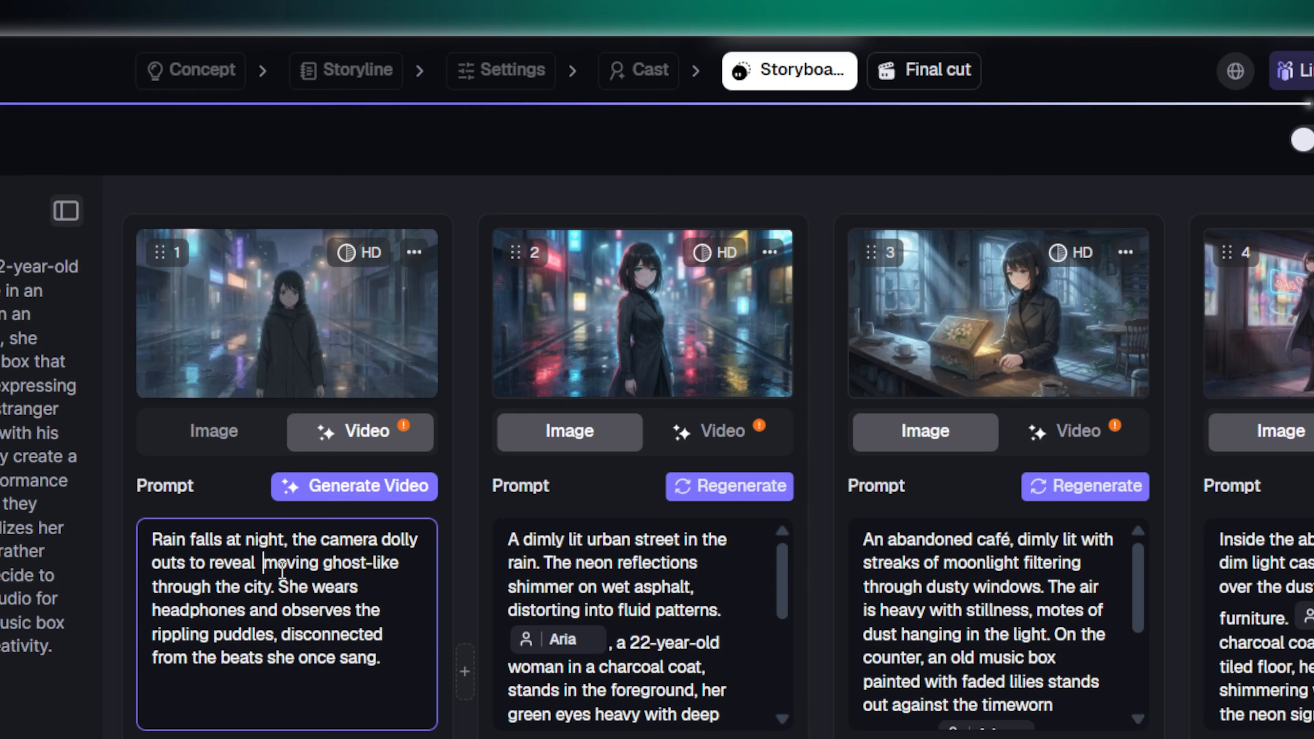
{"action": "left_click", "coordinate": [209, 721]}
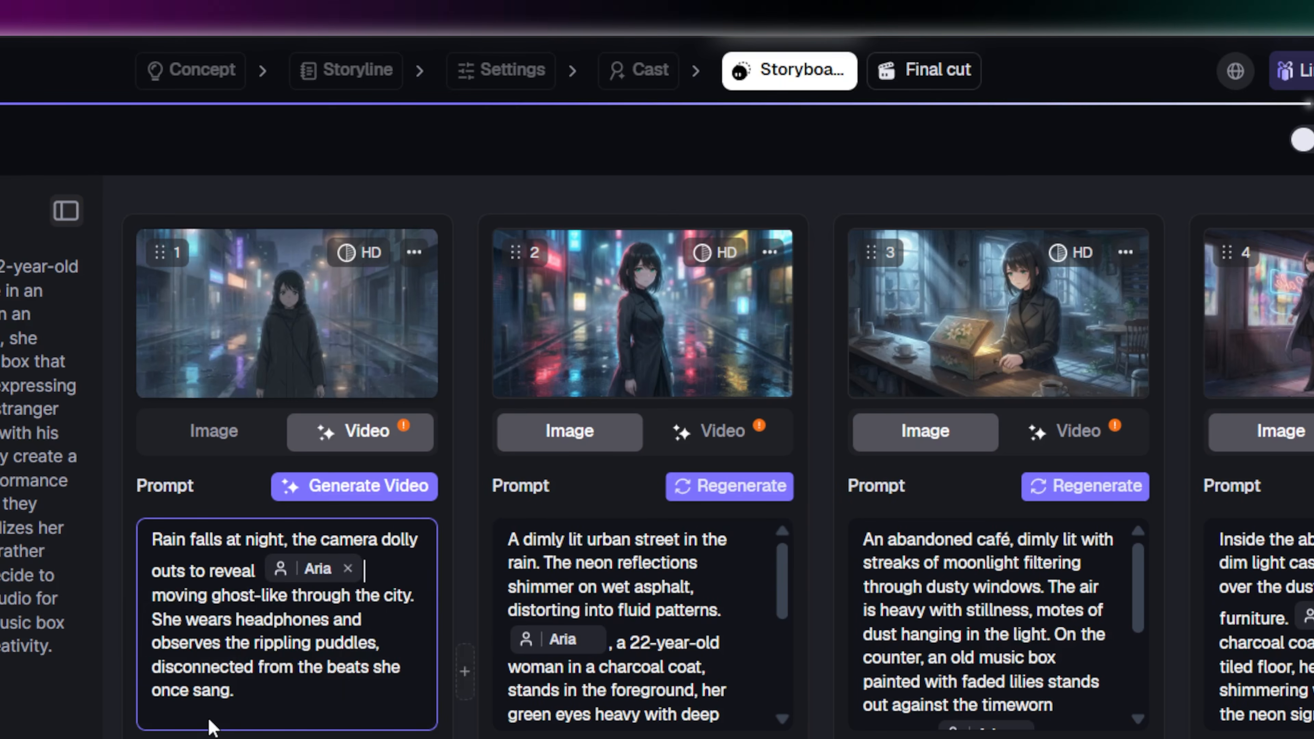
- Regenerate shot 1's image from the revised prompt and generate its video
{"action": "left_click", "coordinate": [220, 430]}
{"action": "left_click", "coordinate": [370, 497]}
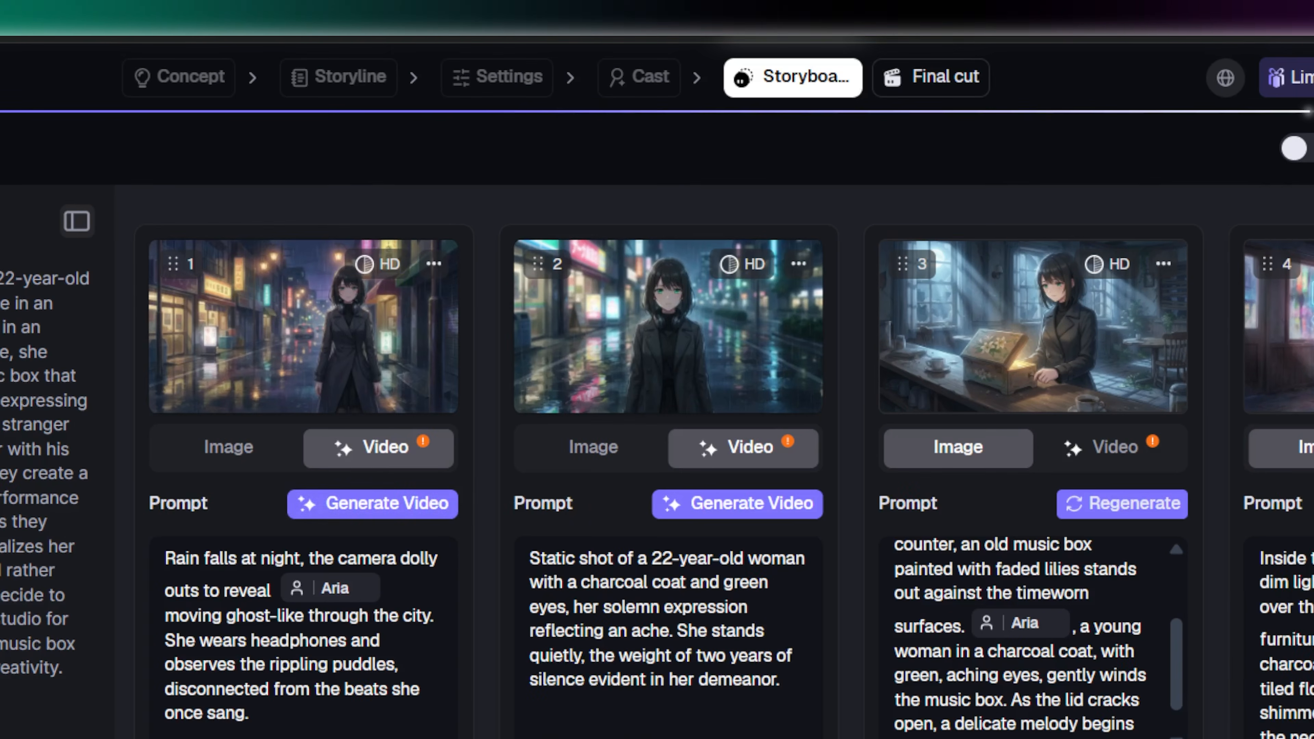
{"action": "left_click", "coordinate": [390, 505]}
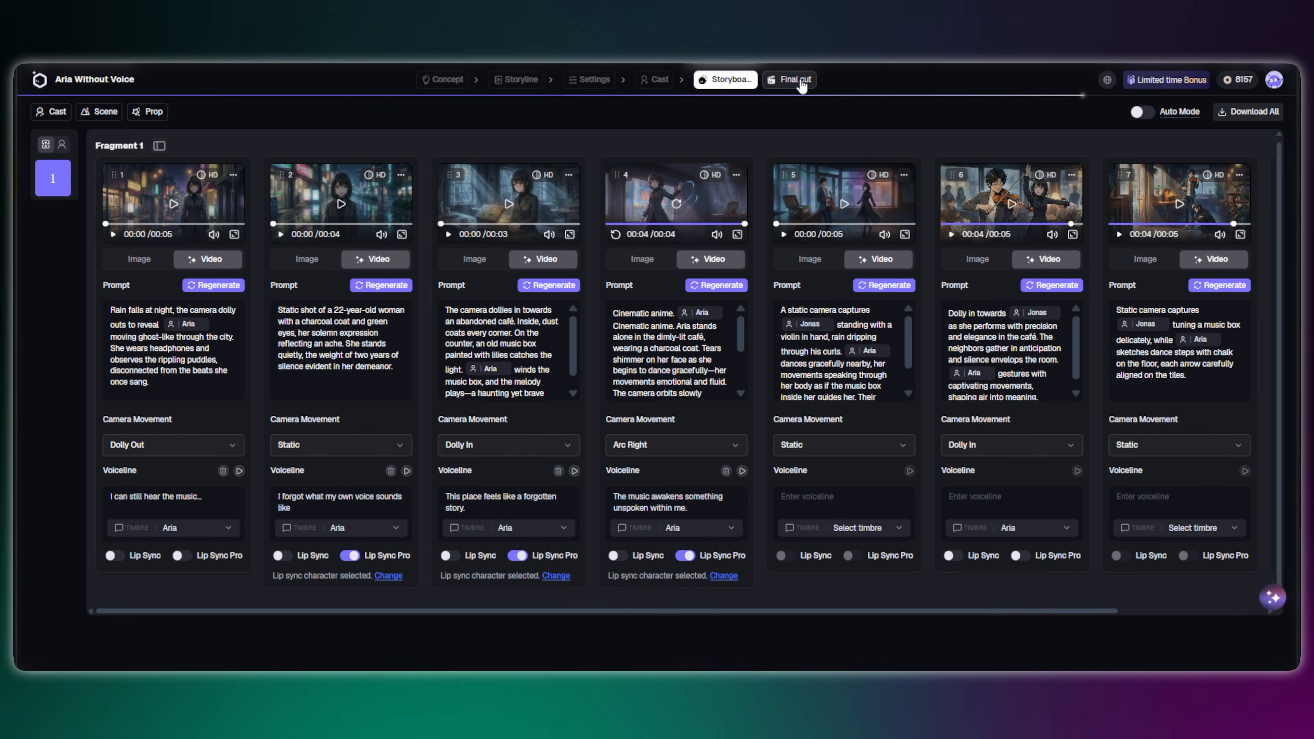
- Open the project's final cut and add the rainy street clip of Aria from the assets to the timeline twice
{"action": "left_click", "coordinate": [800, 81]}
{"action": "mouse_move", "coordinate": [107, 241]}
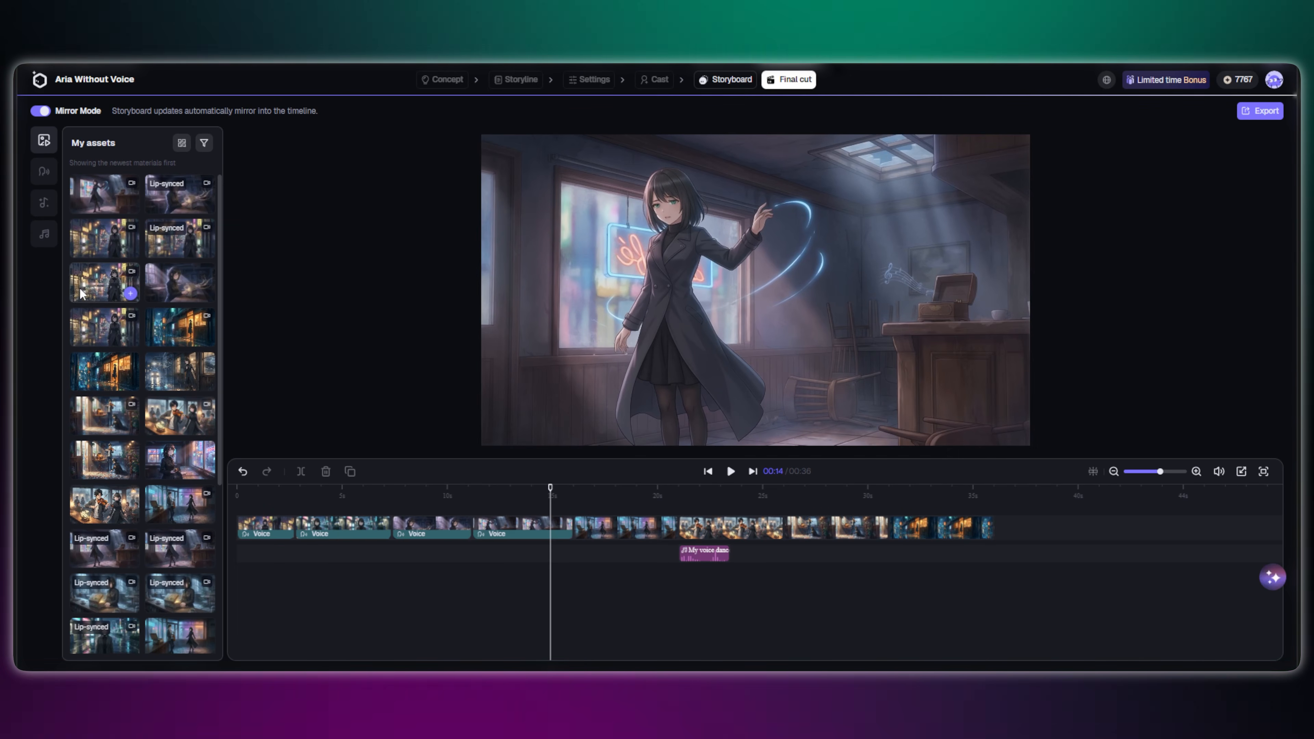
{"action": "left_click", "coordinate": [202, 270]}
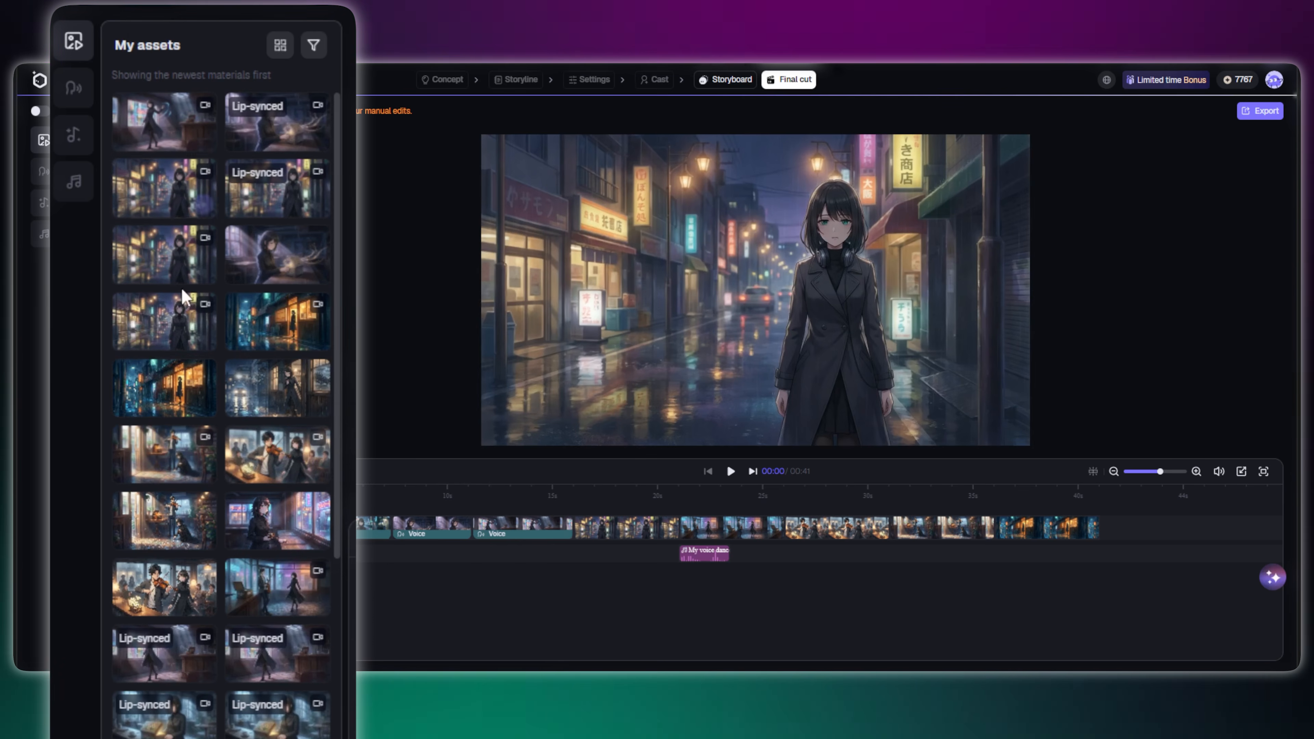
{"action": "left_click", "coordinate": [205, 275]}
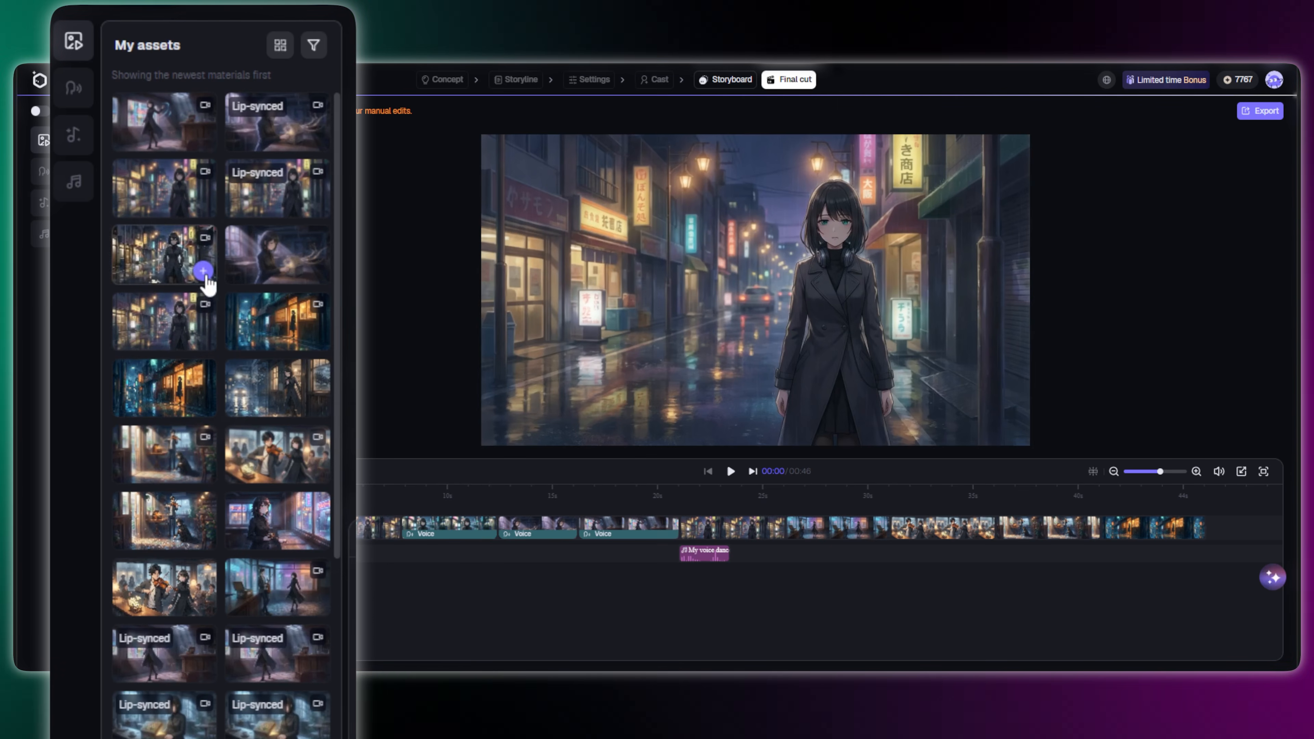
- Trim the end of the second voiced clip on the timeline back to about 10 s and move the playhead to 13 s
{"action": "left_click", "coordinate": [275, 501]}
{"action": "left_click_drag", "start_coordinate": [277, 507], "coordinate": [482, 558]}
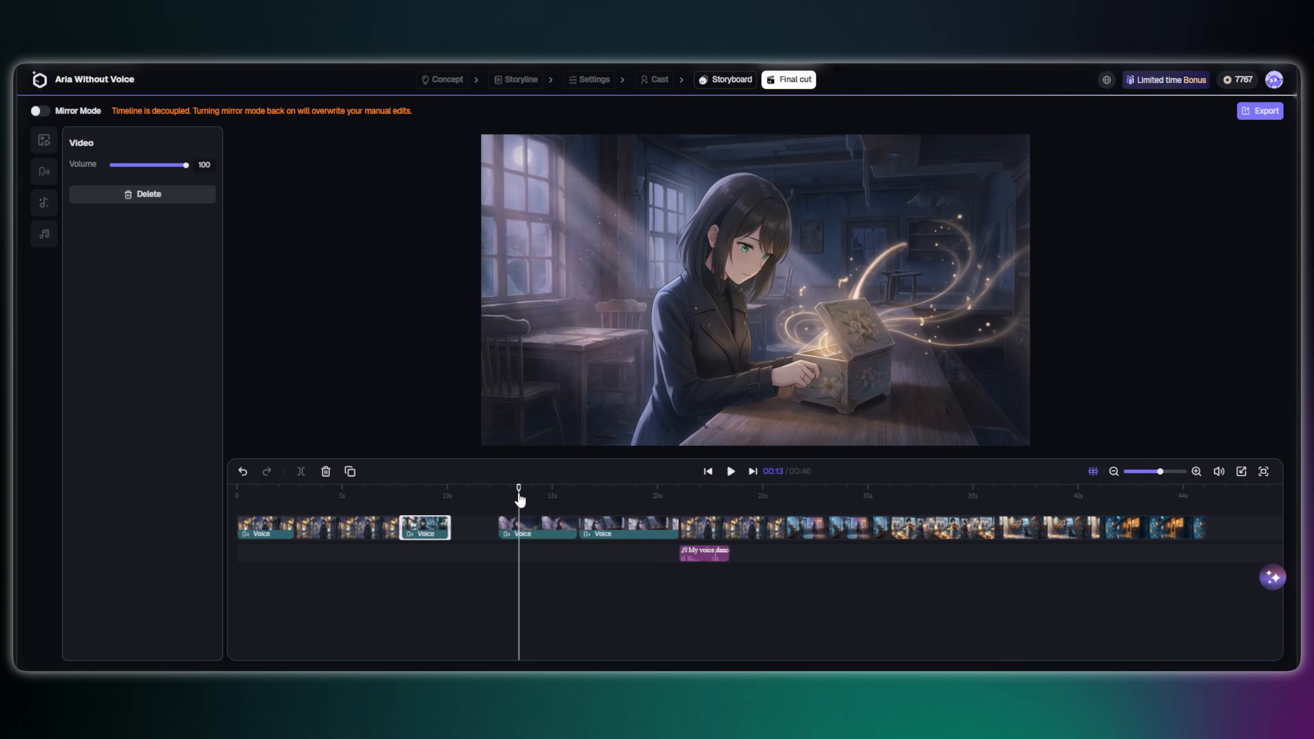
- Return the playhead to the start of the timeline and scrub to about 3 s
{"action": "left_click", "coordinate": [708, 471]}
{"action": "left_click_drag", "start_coordinate": [311, 494], "coordinate": [298, 495]}
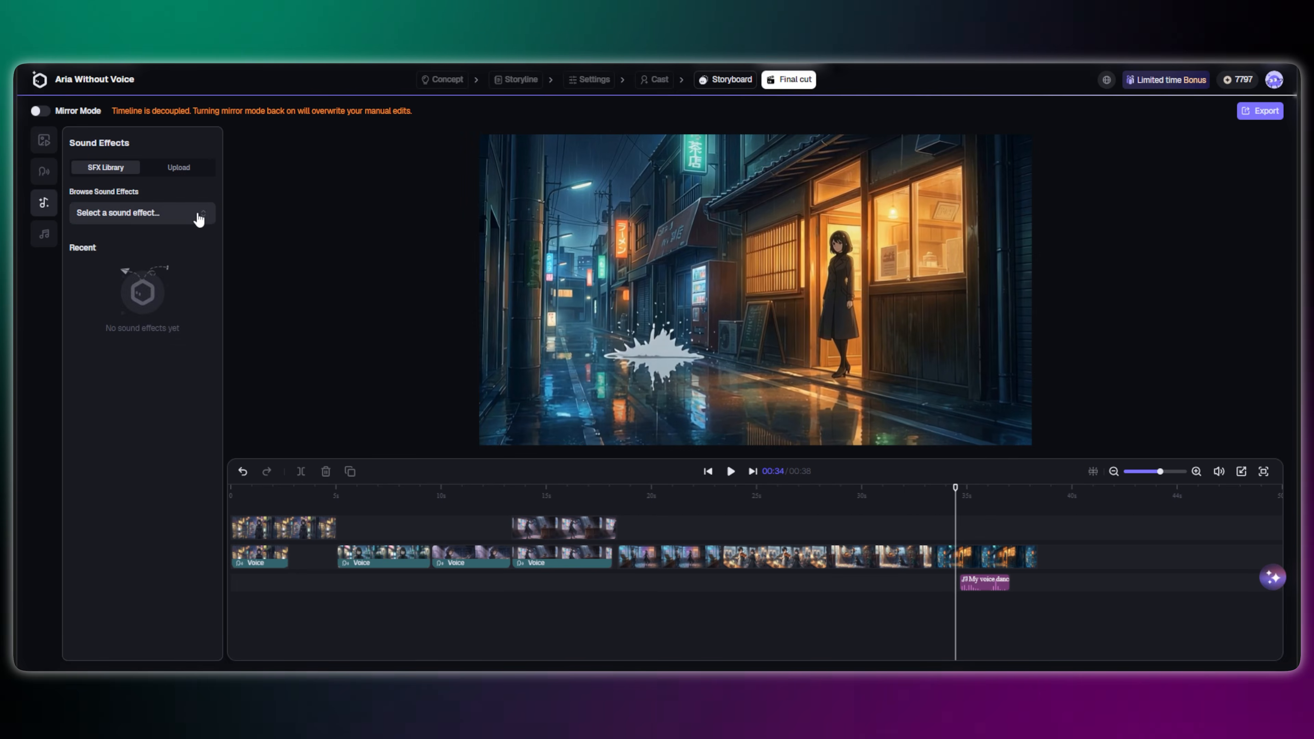
- Search the sound effects library for "water", preview the splash sounds and add WaterSplash1 to the timeline at about 34 s
{"action": "left_click", "coordinate": [197, 213]}
{"action": "type", "text": "water"}
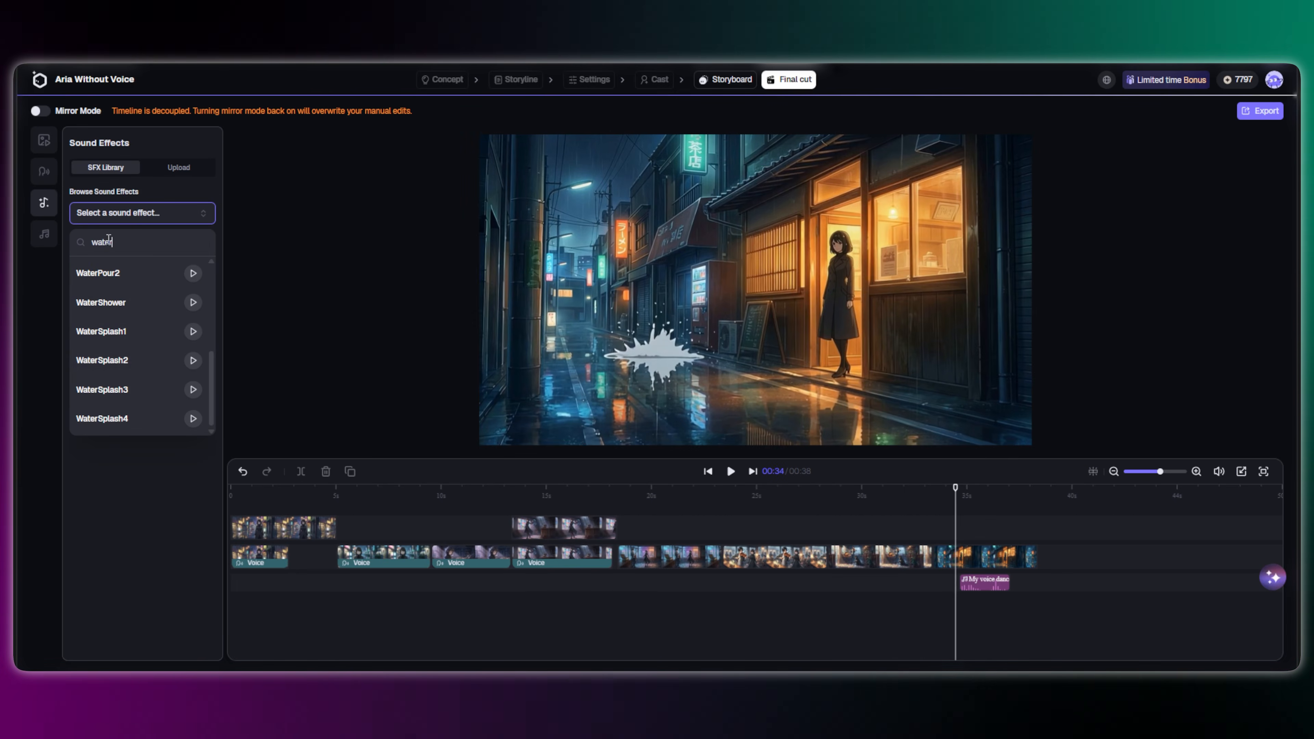
{"action": "left_click", "coordinate": [193, 360]}
{"action": "left_click", "coordinate": [193, 389]}
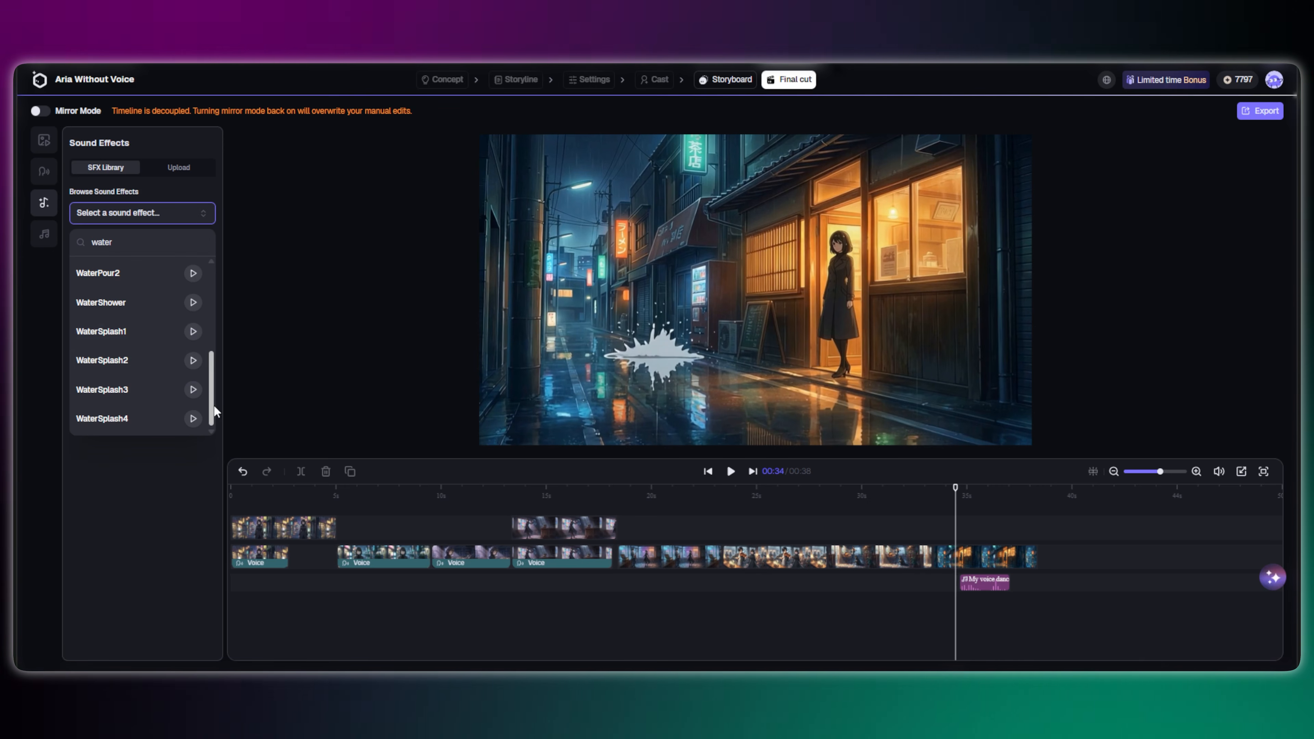
{"action": "left_click", "coordinate": [193, 331]}
{"action": "left_click", "coordinate": [133, 336]}
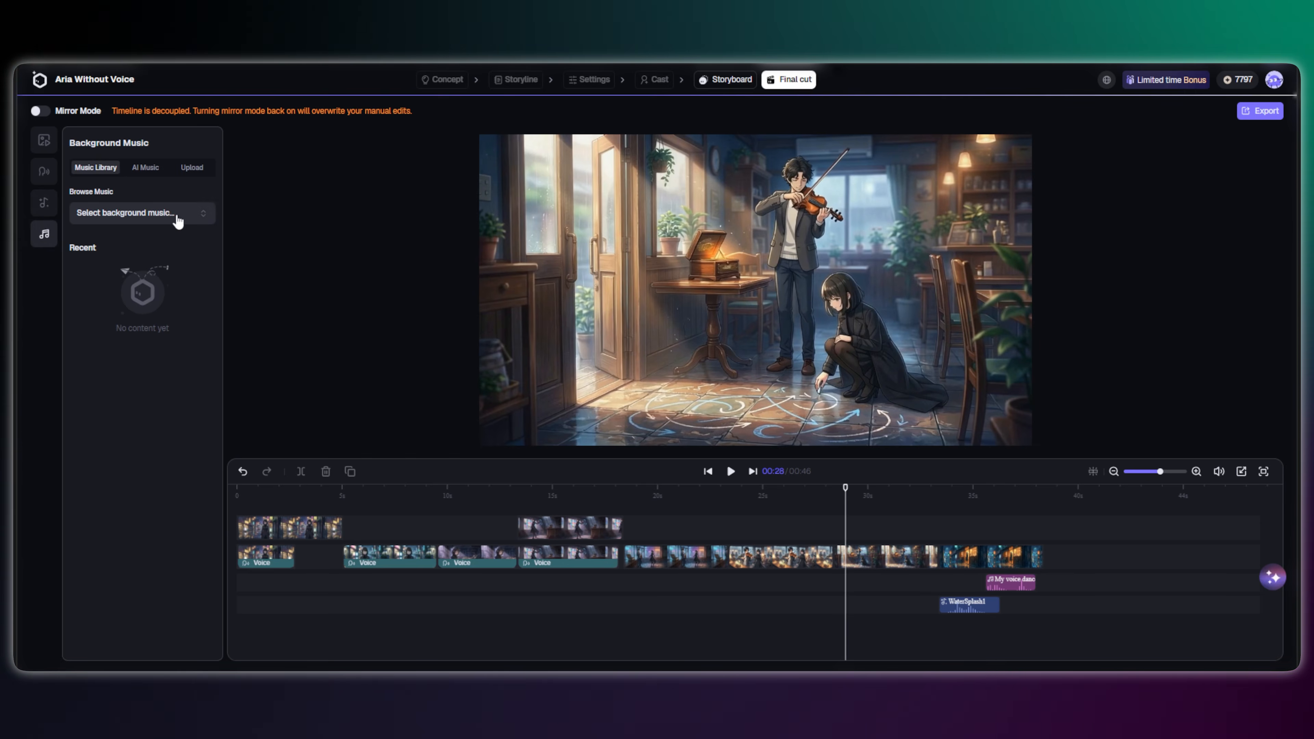
- Browse the background music library, and look at the AI generation and audio upload options for background music
{"action": "left_click", "coordinate": [178, 221]}
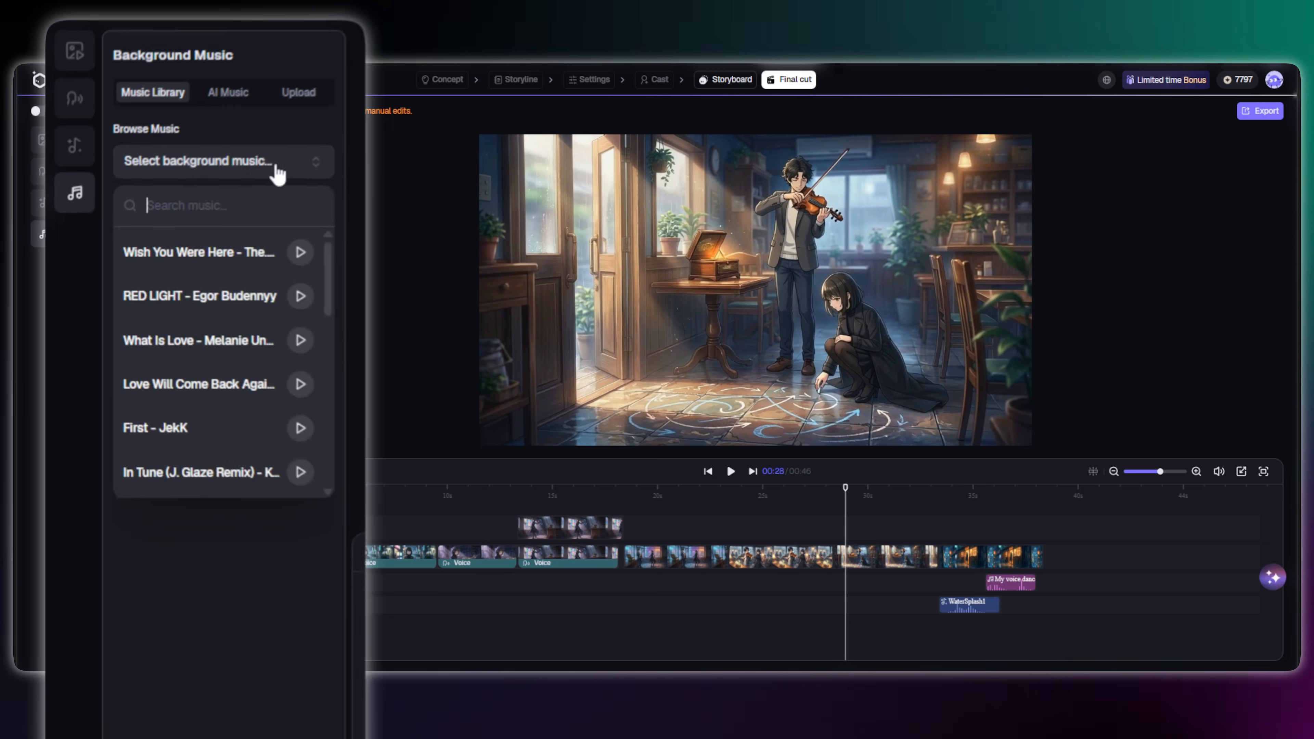
{"action": "scroll", "coordinate": [212, 336], "scroll_direction": "down", "scroll_amount": 5}
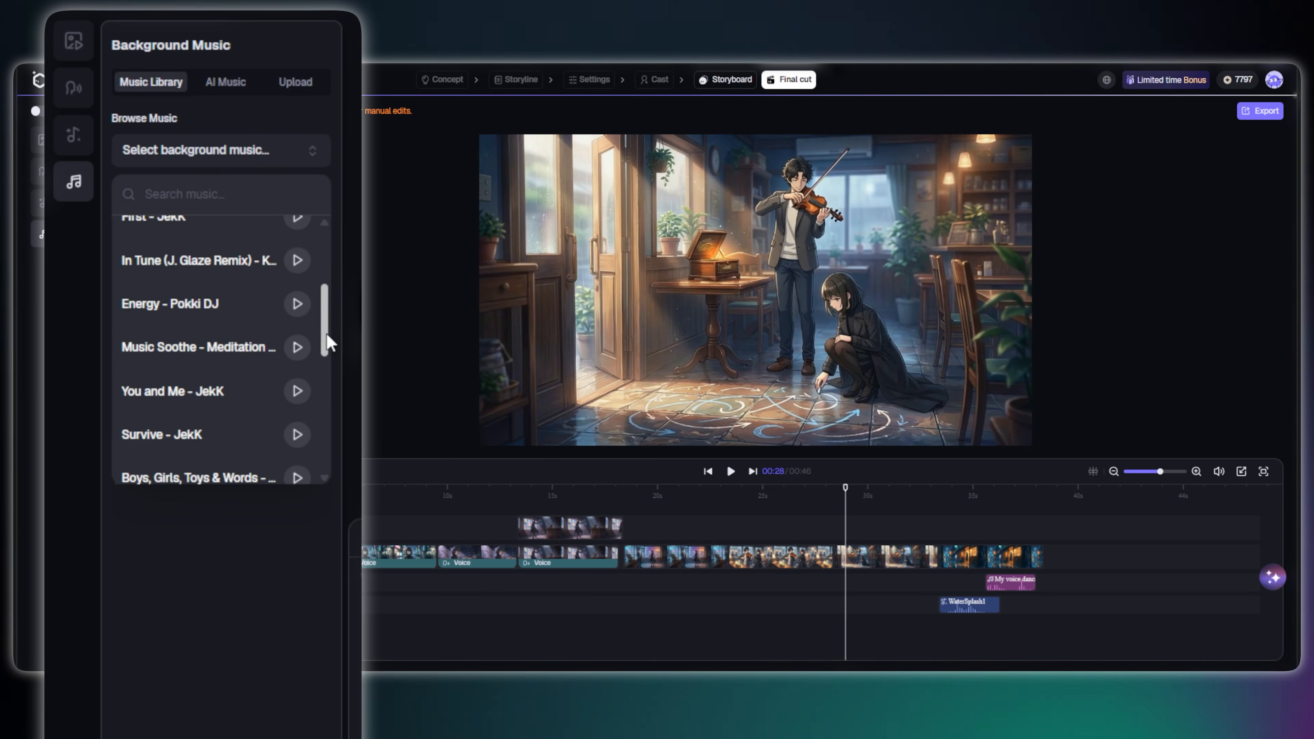
{"action": "left_click_drag", "start_coordinate": [327, 335], "coordinate": [320, 385]}
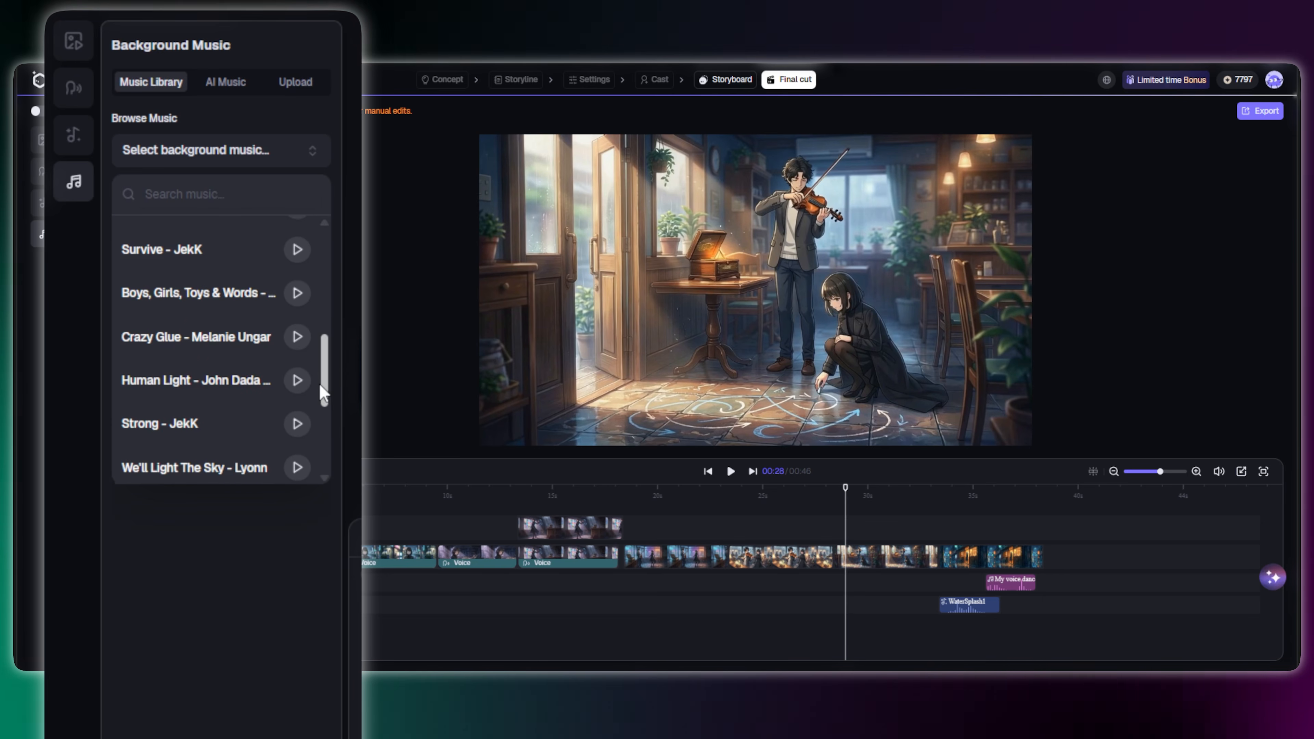
{"action": "left_click", "coordinate": [224, 83]}
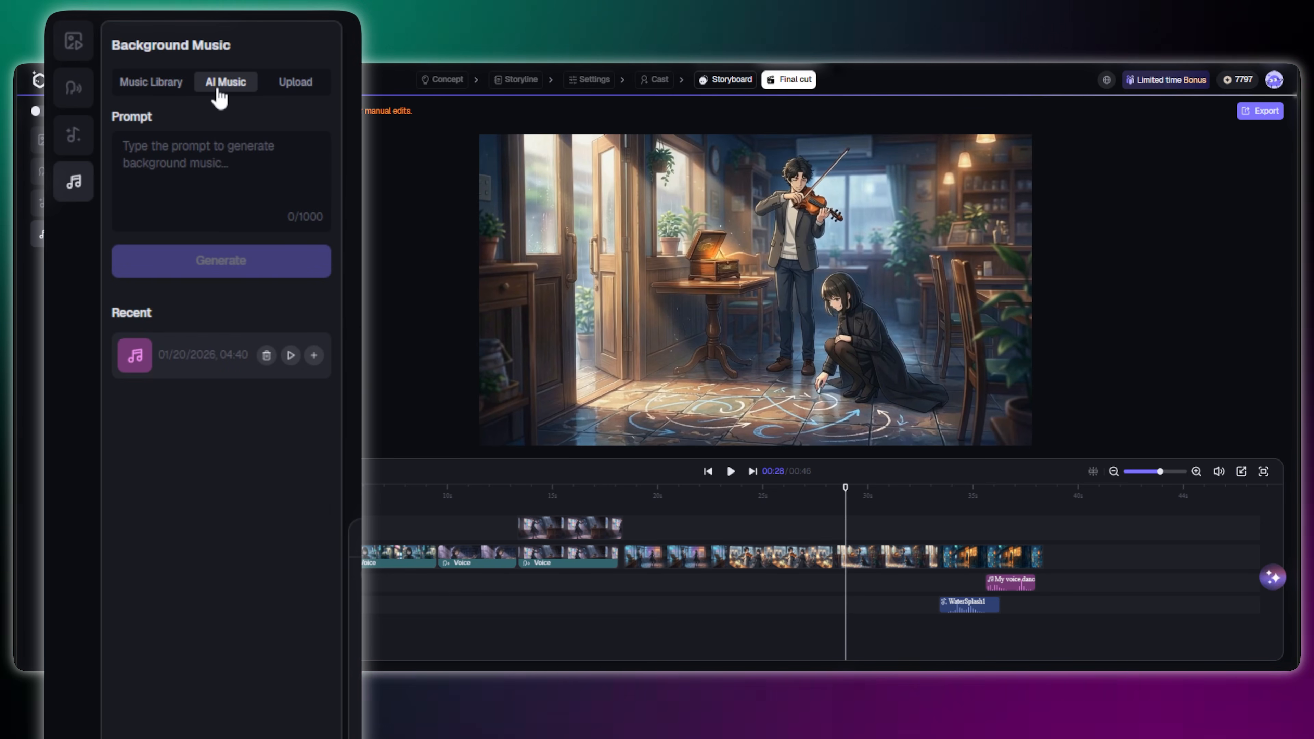
{"action": "left_click", "coordinate": [295, 82]}
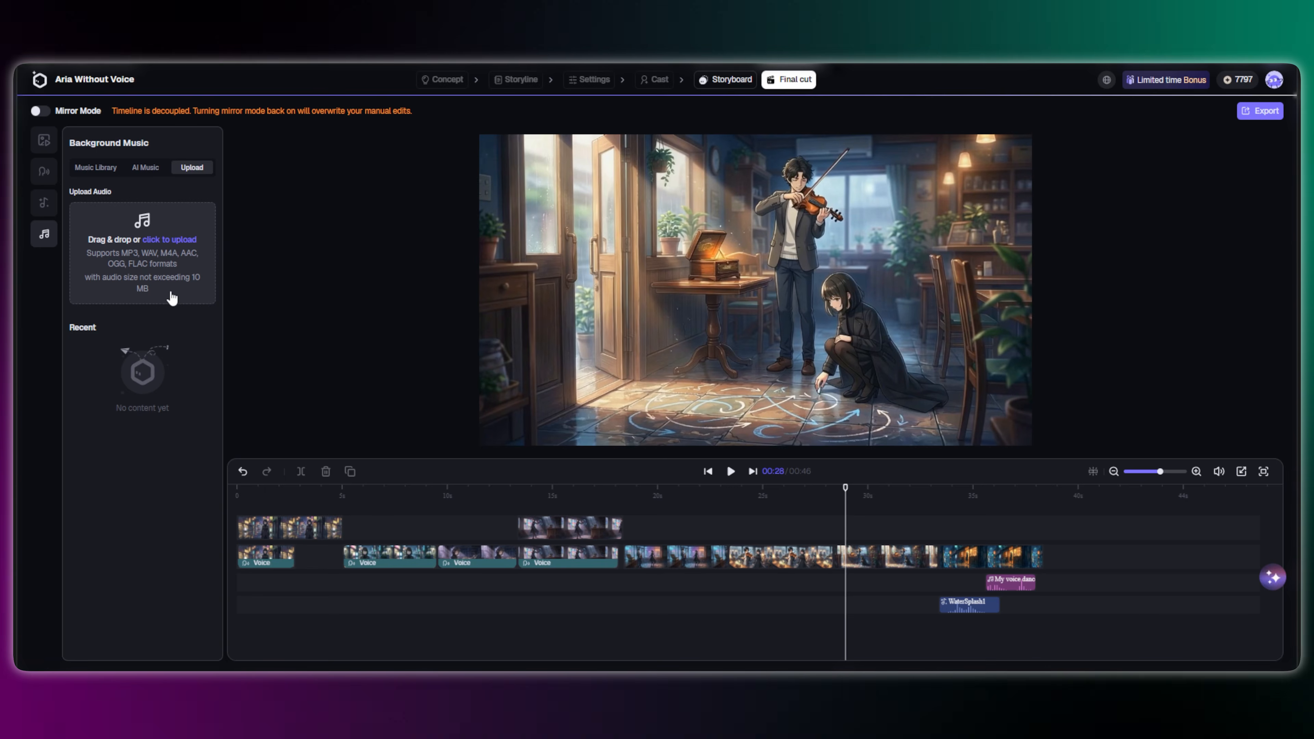
- For AI background music, ask the AI assistant for a prompt with violin lead, soft piano and warm strings, instrumental only, no vocals
{"action": "left_click", "coordinate": [145, 168]}
{"action": "left_click", "coordinate": [1272, 577]}
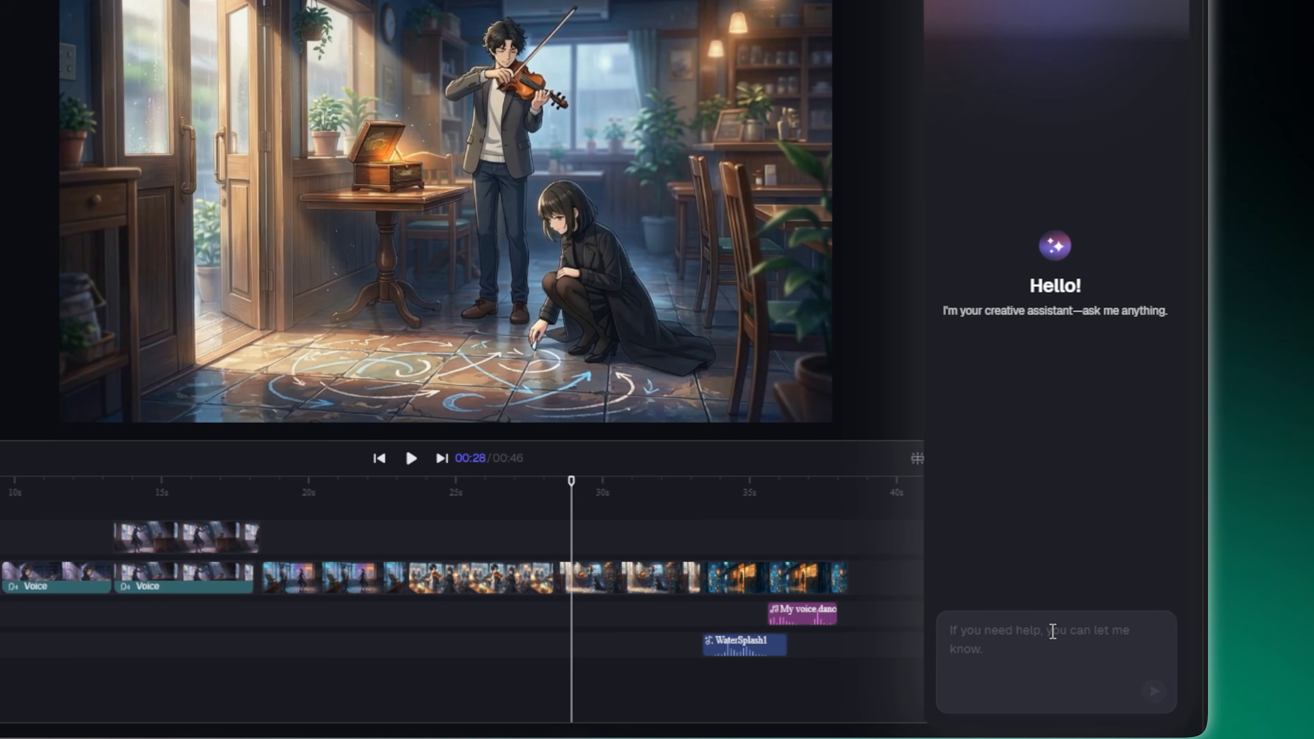
{"action": "left_click", "coordinate": [1003, 633]}
{"action": "type", "text": "Violin lead, soft piano, warm strings  No vocals, instrumental only"}
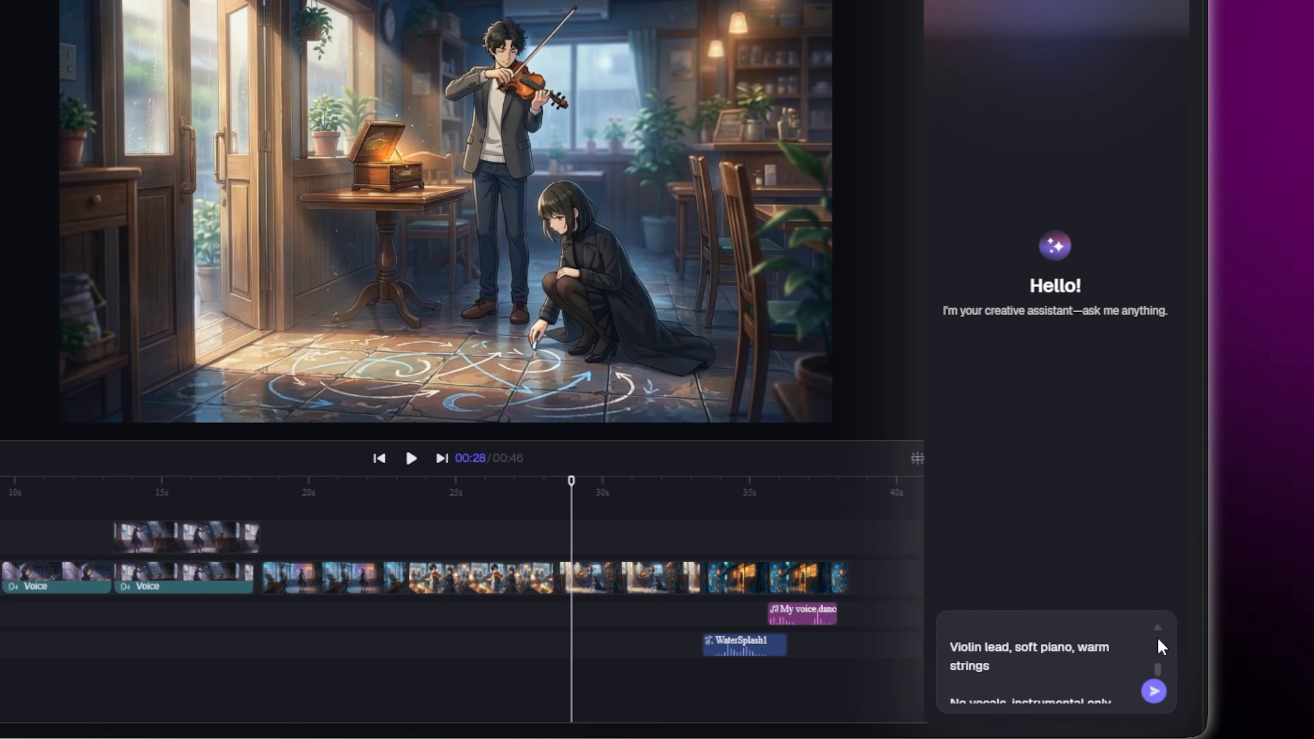
{"action": "scroll", "coordinate": [1159, 628], "scroll_direction": "up", "scroll_amount": 3}
{"action": "key", "text": "Return"}
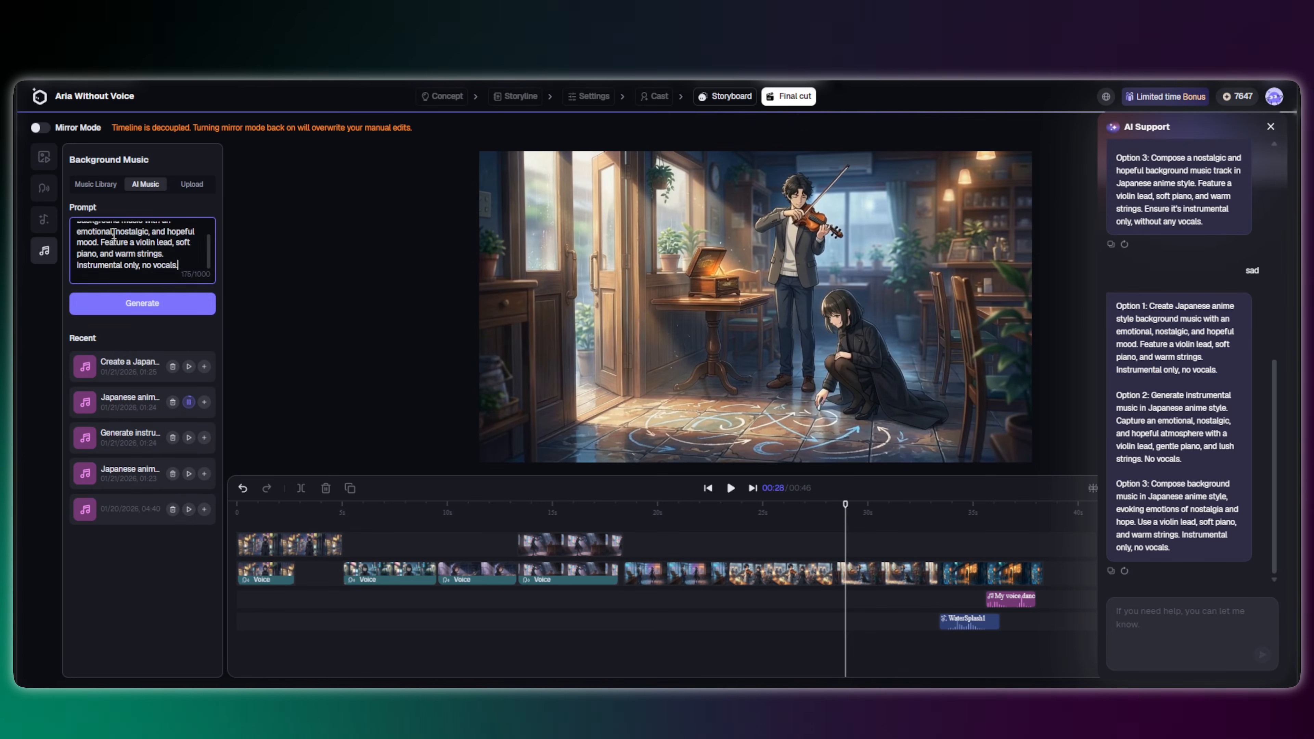
- Generate background music from the nostalgic Japanese anime prompt, preview a recent track and add the "Very sad and very calm" track to the timeline
{"action": "left_click", "coordinate": [144, 305]}
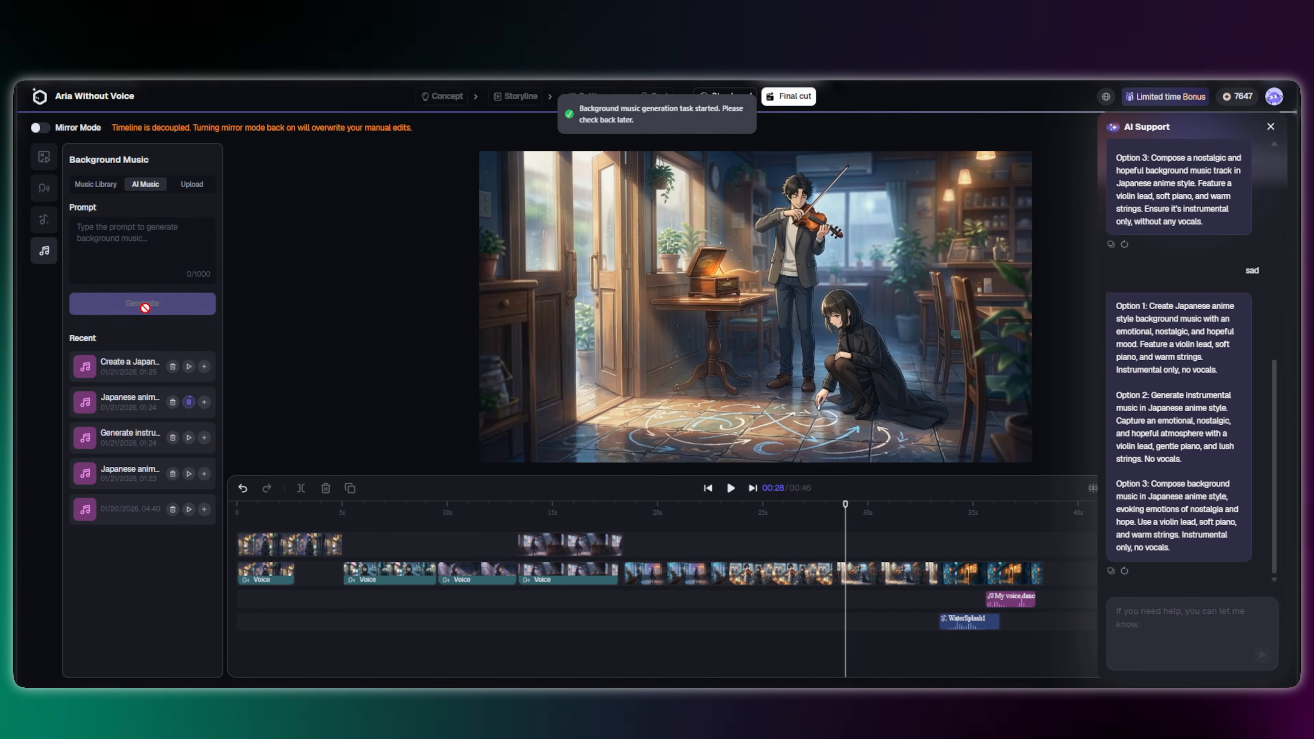
{"action": "left_click", "coordinate": [189, 438]}
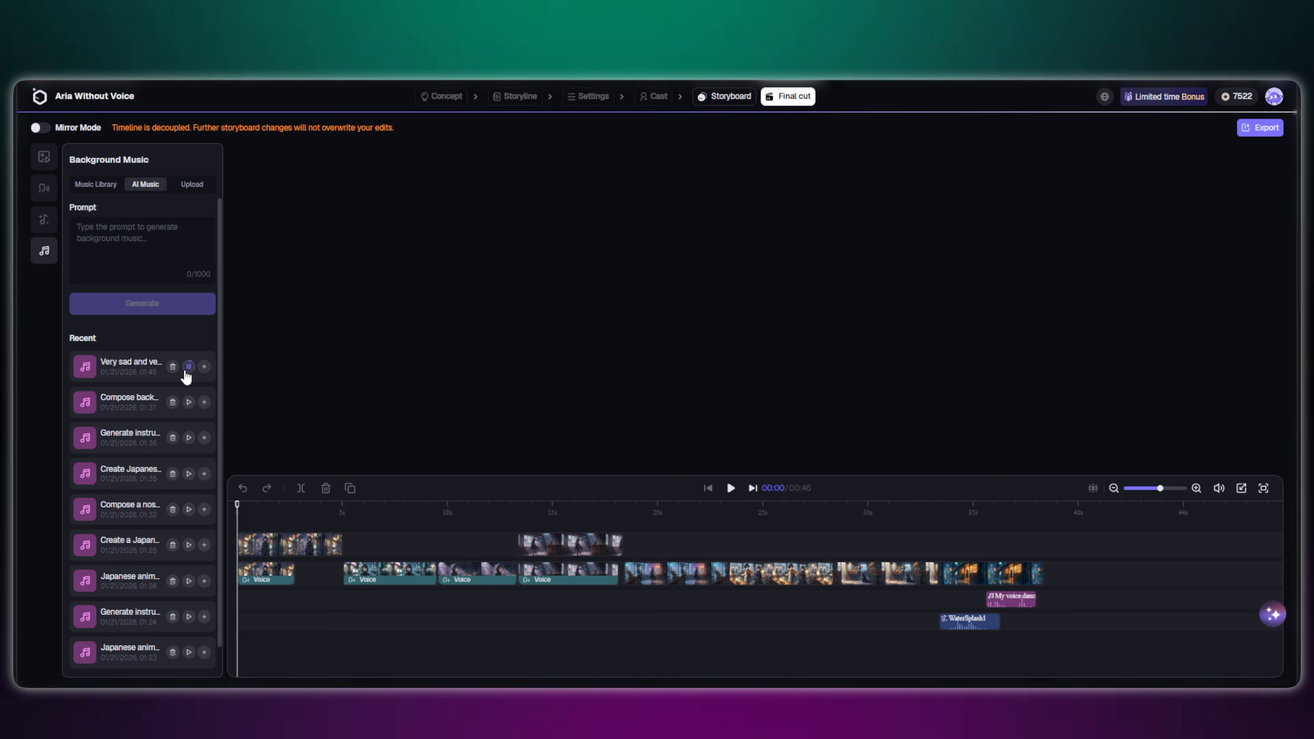
{"action": "left_click", "coordinate": [204, 367]}
- Lower the background music track's volume to 9 while playing the timeline, and pause playback
{"action": "left_click", "coordinate": [325, 527]}
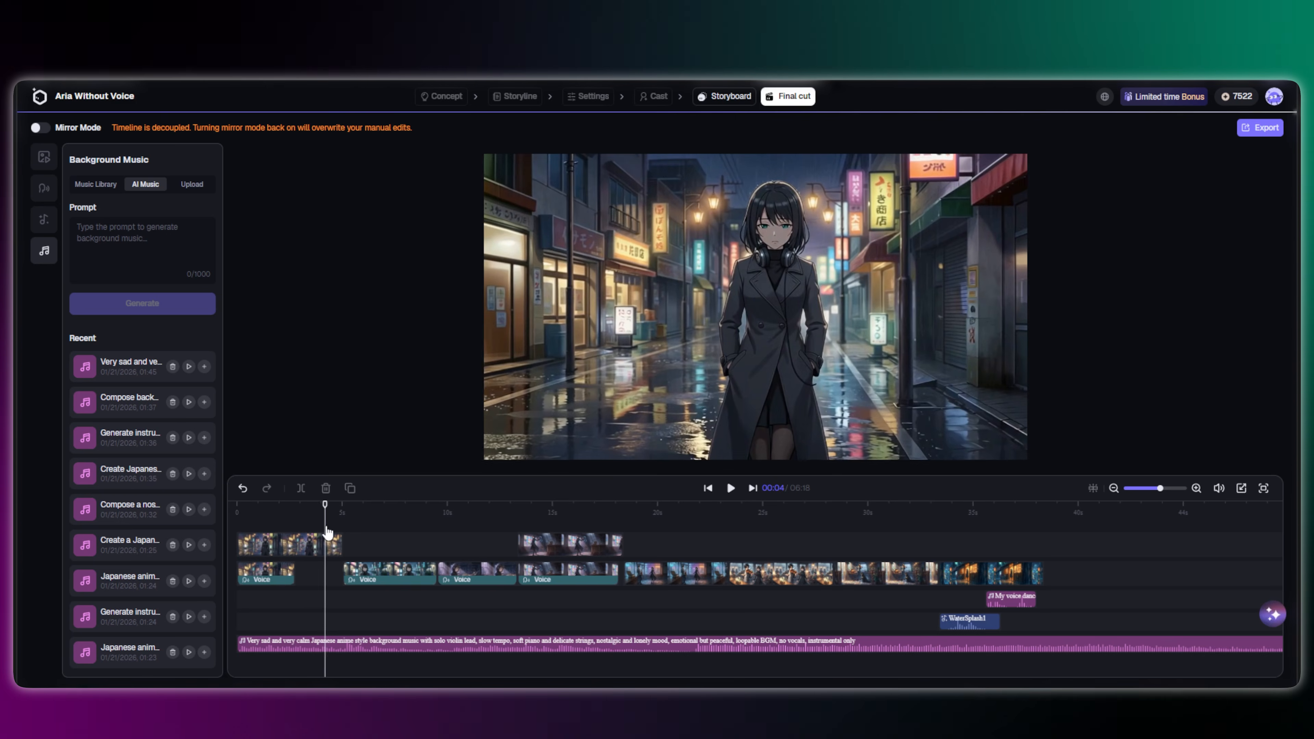
{"action": "left_click", "coordinate": [730, 538]}
{"action": "left_click", "coordinate": [730, 488]}
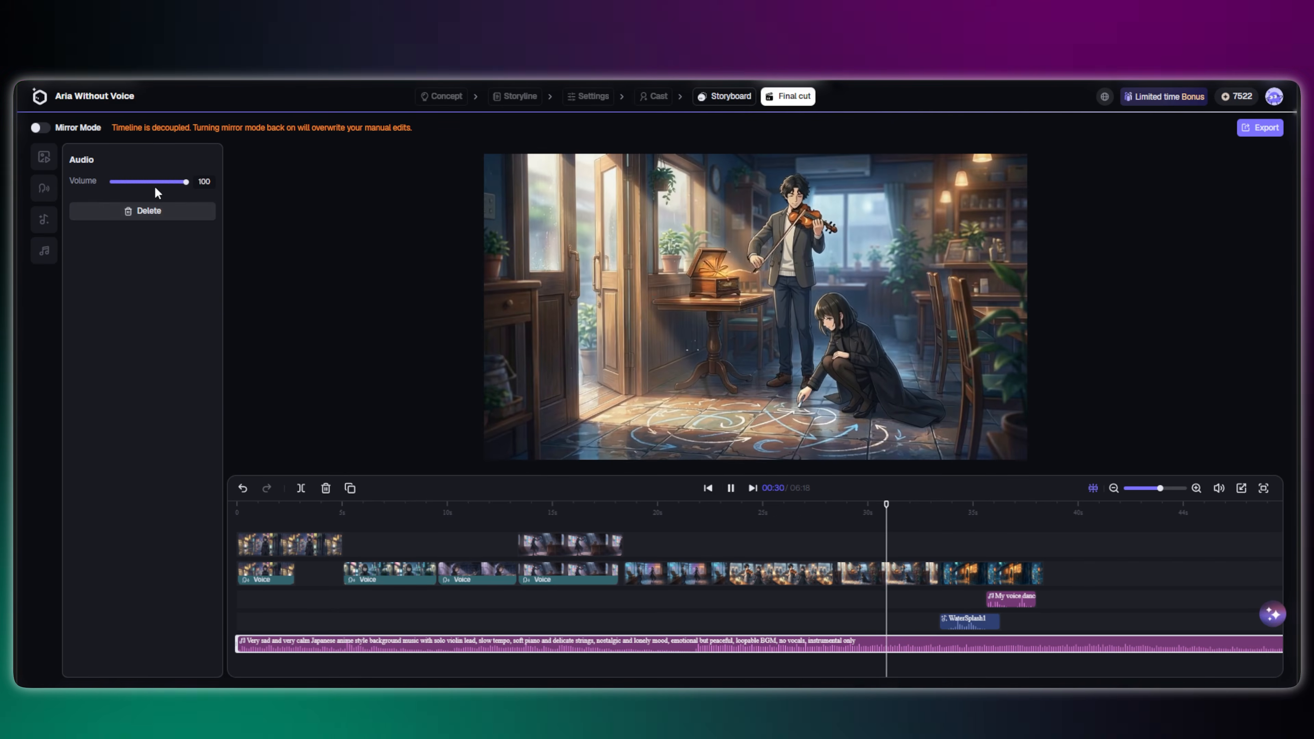
{"action": "left_click", "coordinate": [120, 181]}
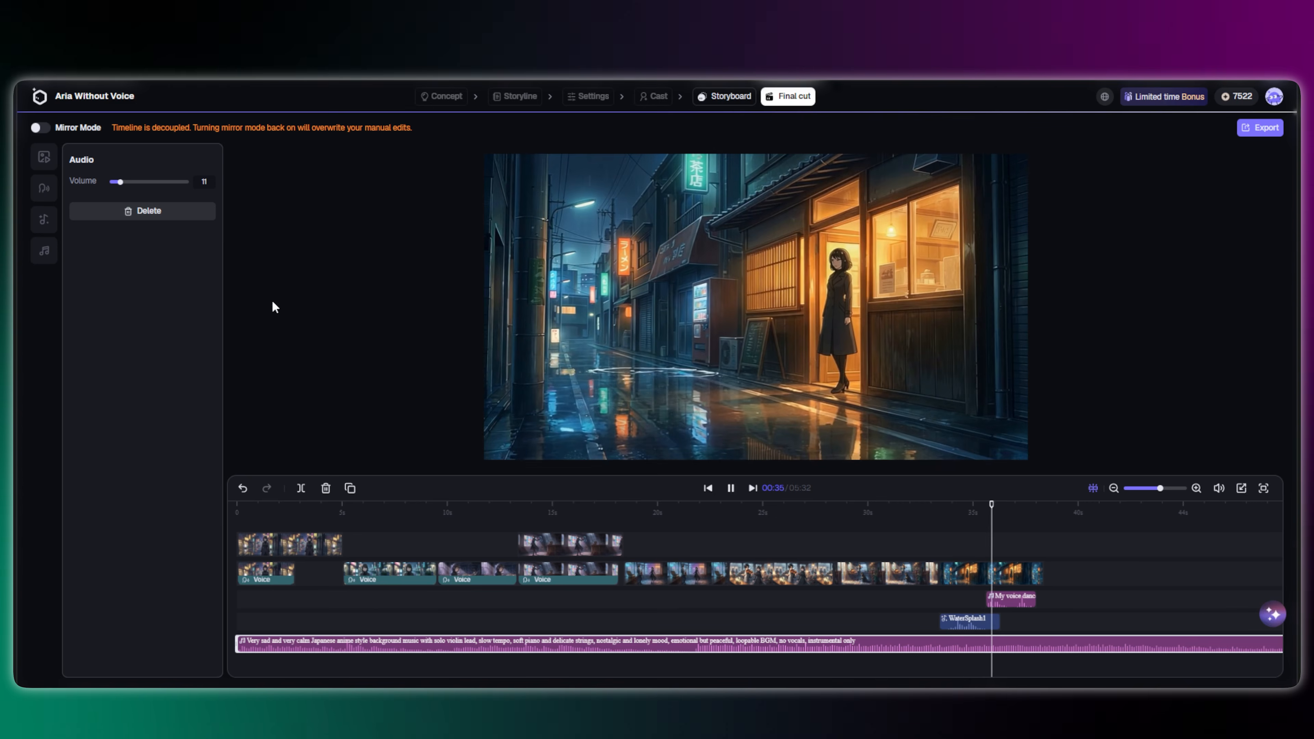
{"action": "left_click", "coordinate": [118, 182]}
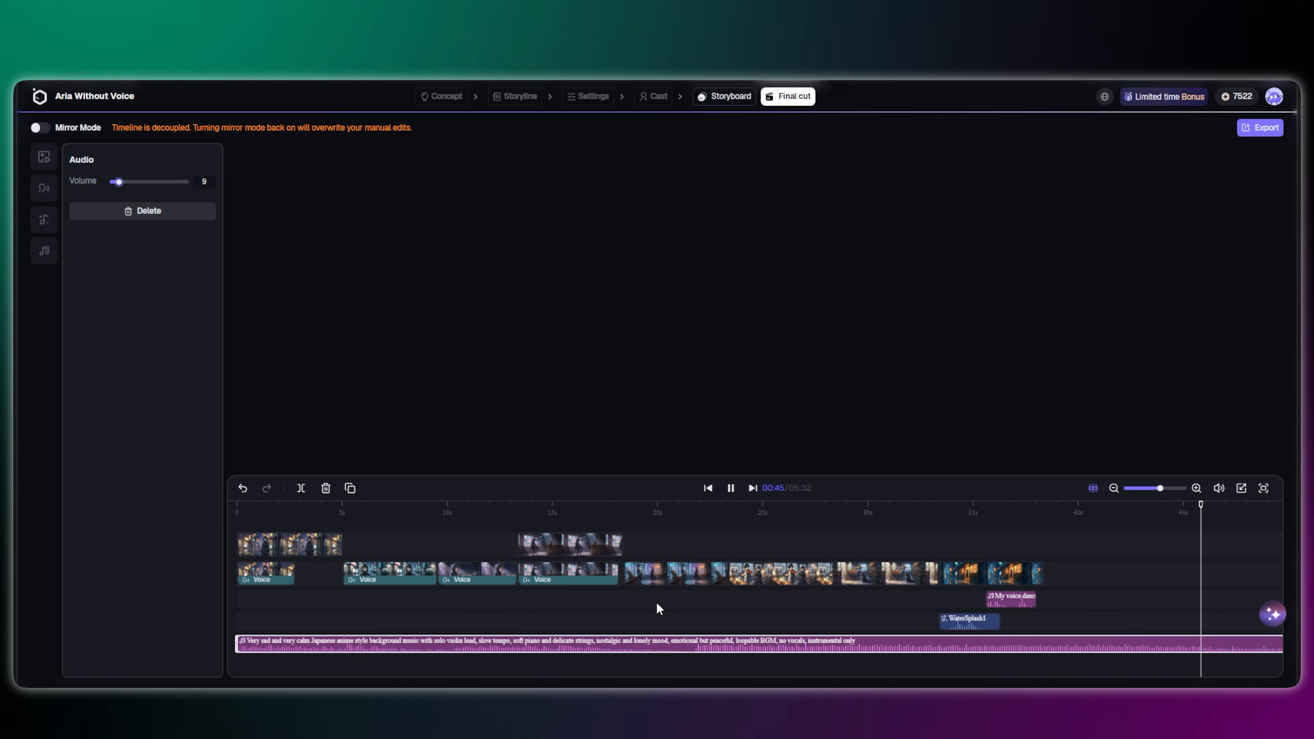
{"action": "left_click", "coordinate": [730, 488]}
- Trim the end of the background music to about 39 s, just past the last video clip, and play the result
{"action": "left_click_drag", "start_coordinate": [1159, 492], "coordinate": [1140, 492]}
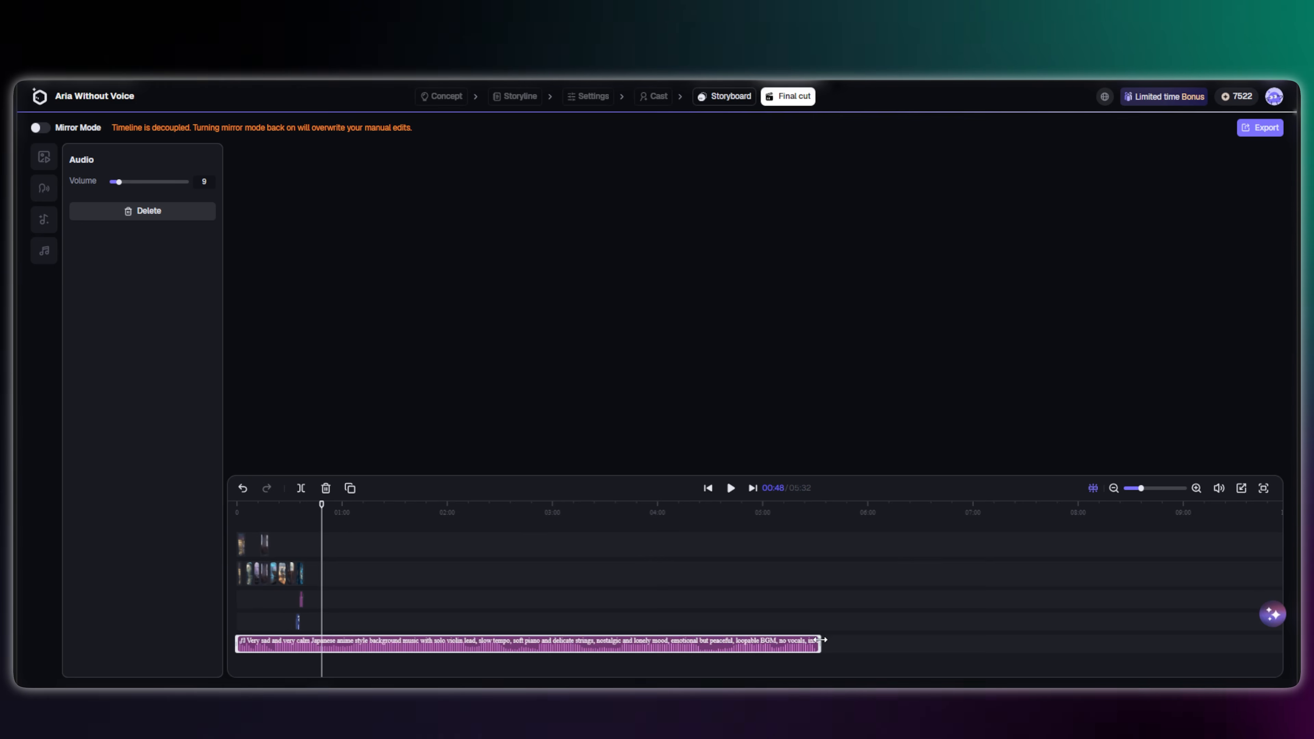
{"action": "left_click_drag", "start_coordinate": [821, 640], "coordinate": [305, 642]}
{"action": "left_click_drag", "start_coordinate": [1141, 488], "coordinate": [1159, 488]}
{"action": "left_click", "coordinate": [731, 488]}
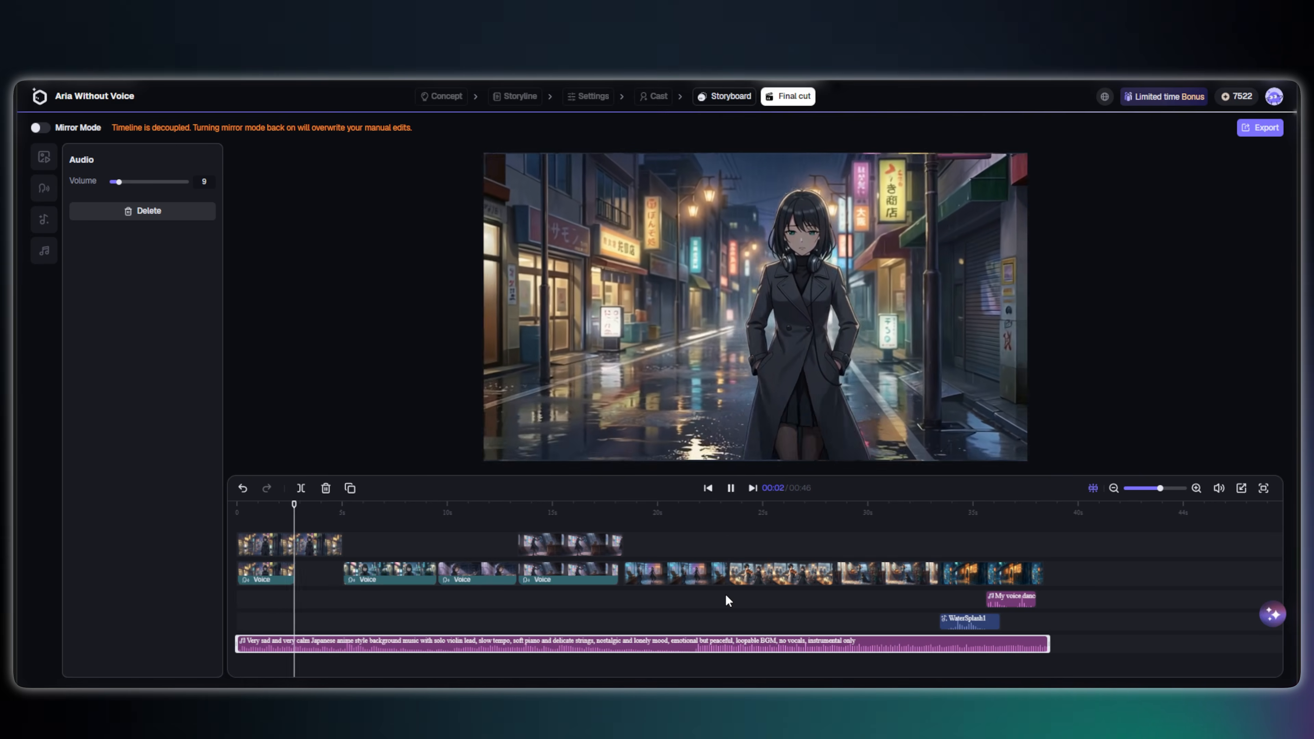
- Export the final cut and download the finished video
{"action": "left_click", "coordinate": [1272, 130]}
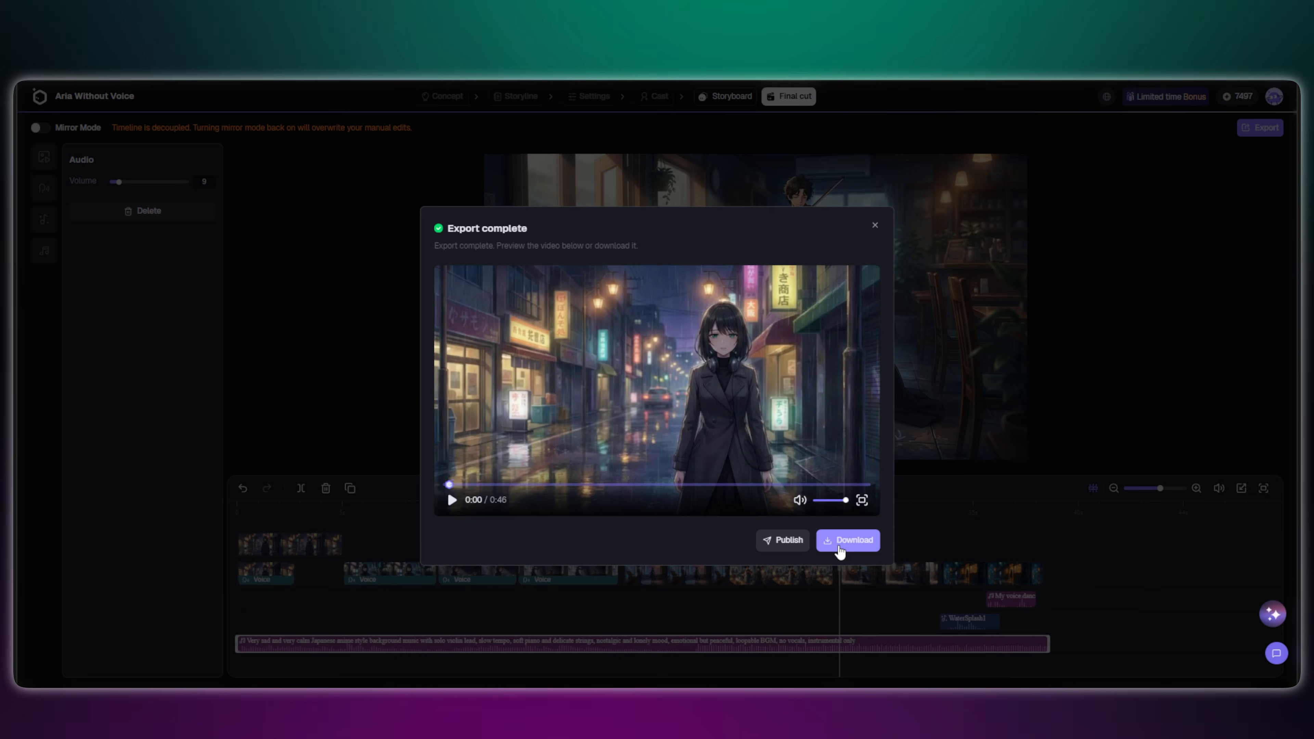
{"action": "left_click", "coordinate": [839, 550]}
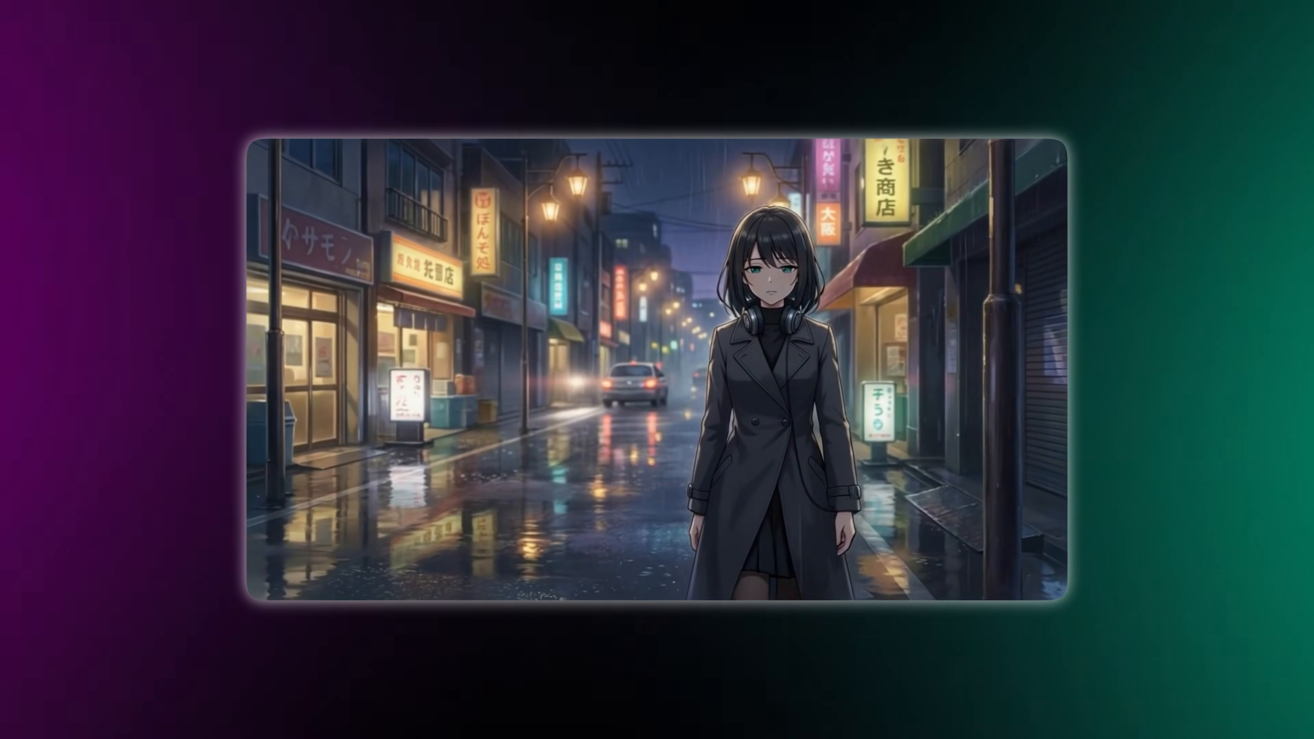